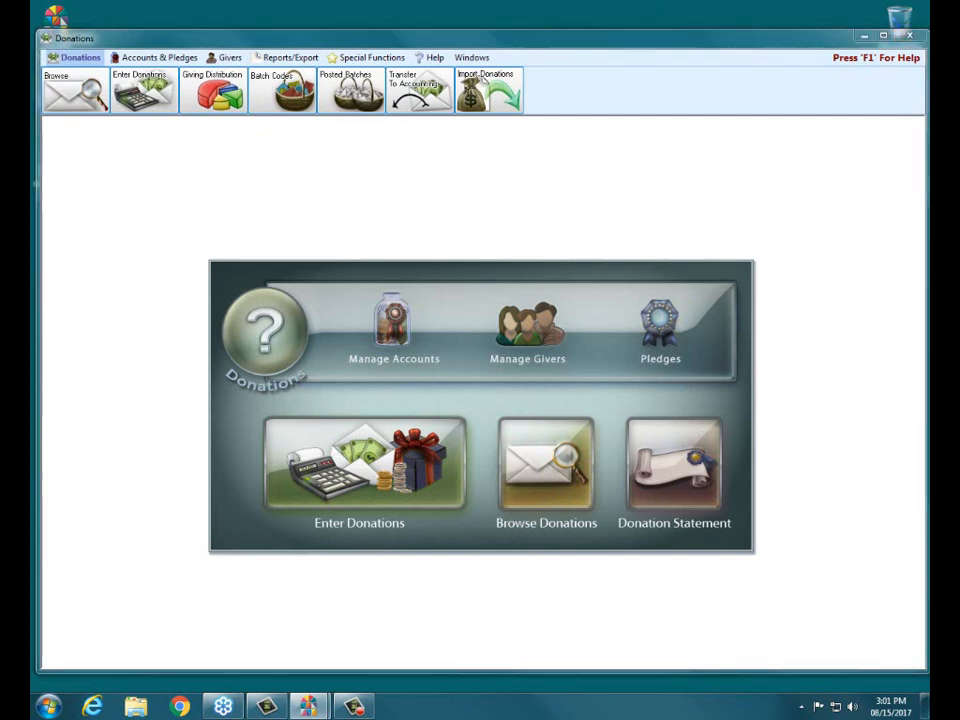
mouse_move(574, 392)
left_mouse_down()
mouse_move(508, 390)
mouse_move(484, 444)
mouse_move(470, 545)
mouse_move(602, 540)
mouse_move(617, 443)
mouse_move(590, 395)
mouse_move(558, 386)
left_mouse_up()
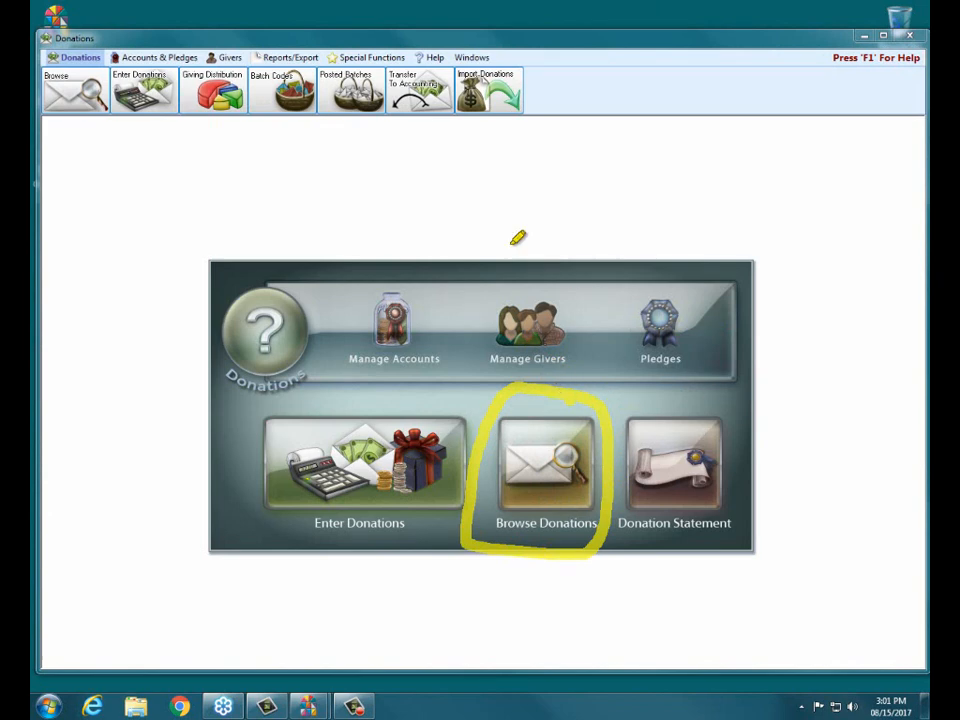
mouse_move(84, 66)
left_mouse_down()
mouse_move(44, 79)
mouse_move(38, 100)
mouse_move(68, 122)
mouse_move(104, 96)
mouse_move(88, 60)
left_mouse_up()
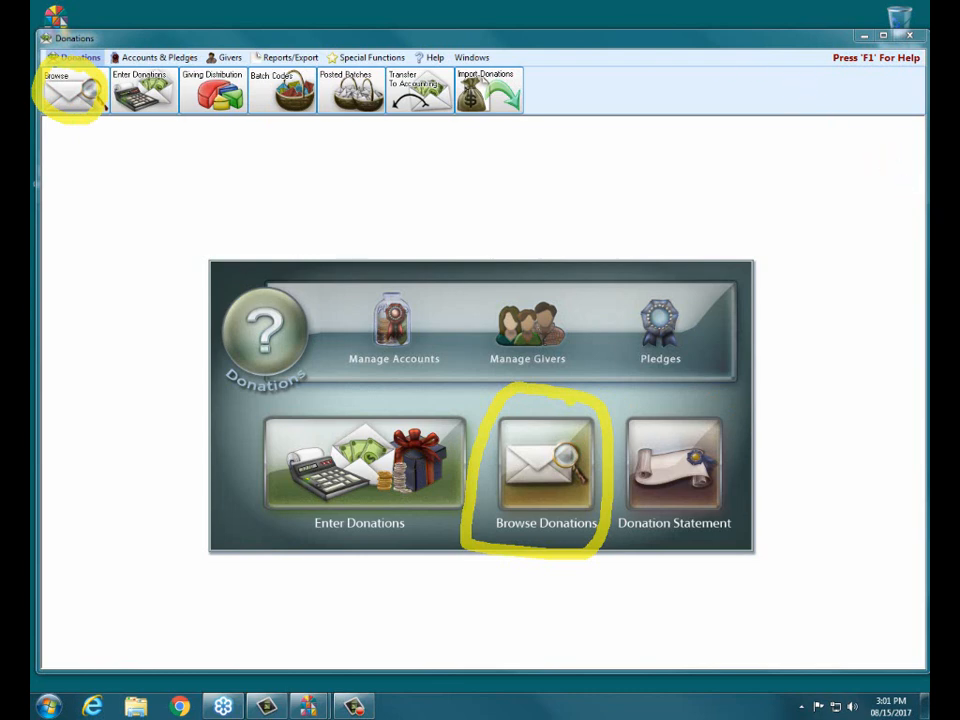
key("Escape")
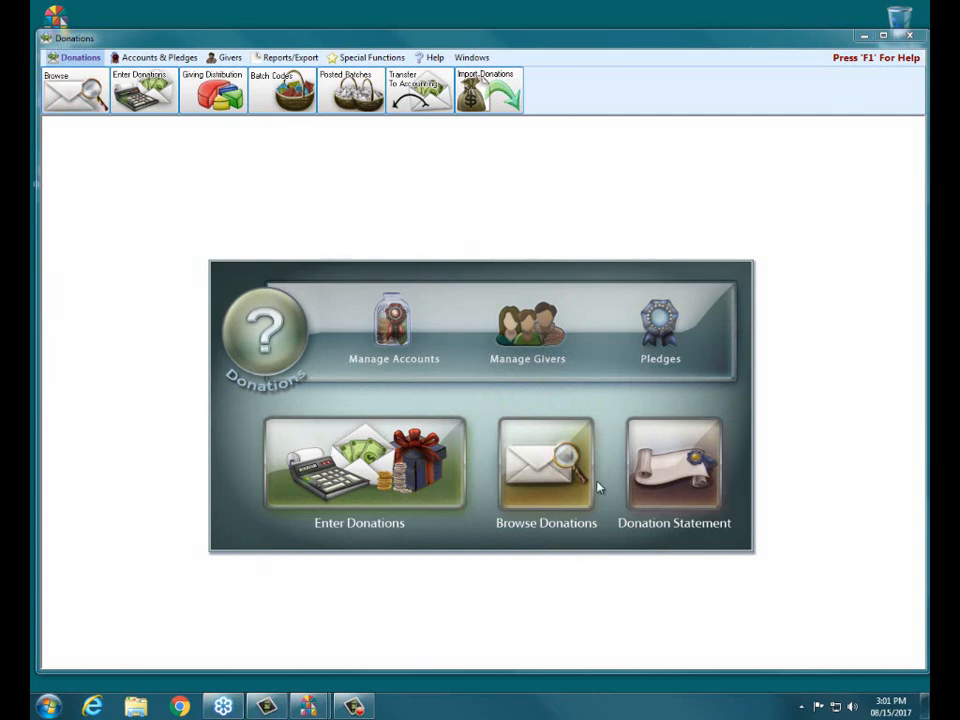
Step: Open the donation browser and maximize its window
left_click(565, 472)
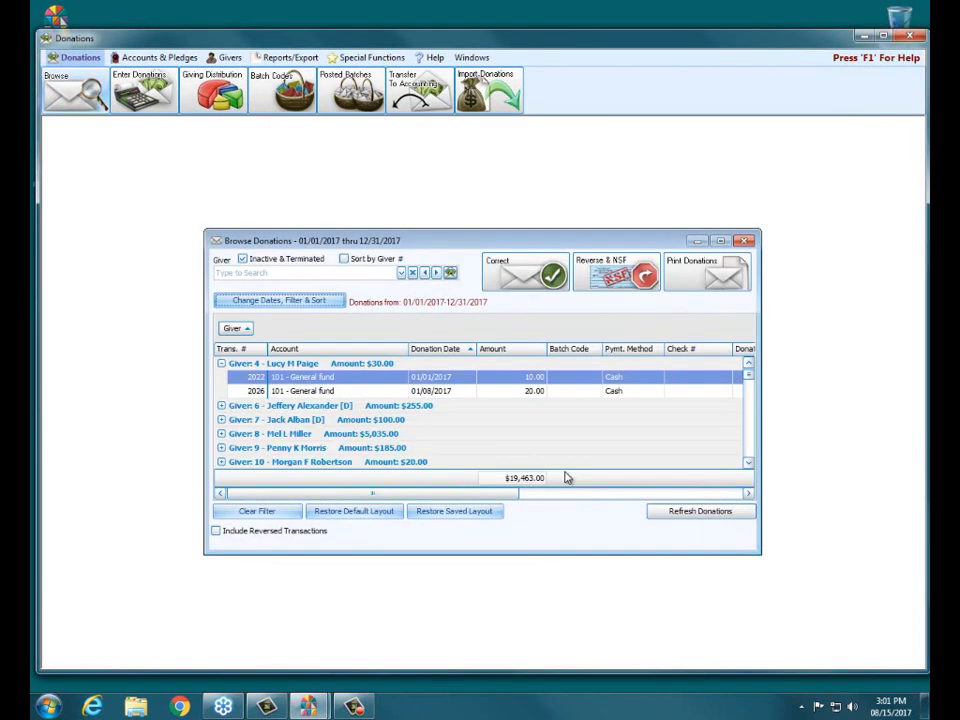
left_click(721, 241)
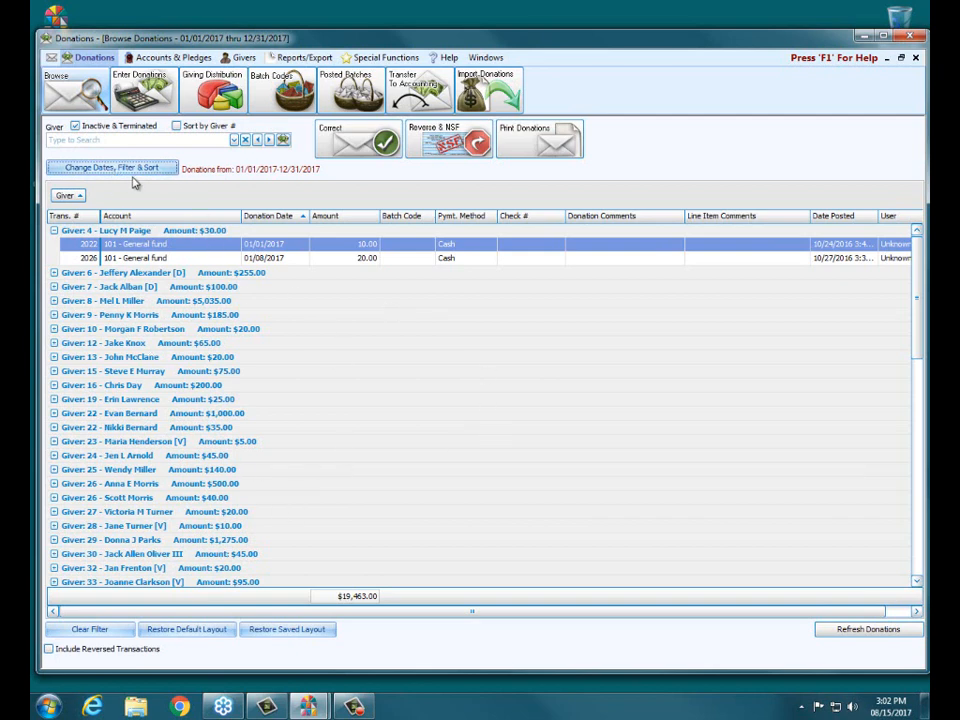
Step: Open the browser's filter options and select the second giver marked [D] in the giver list
left_click(130, 176)
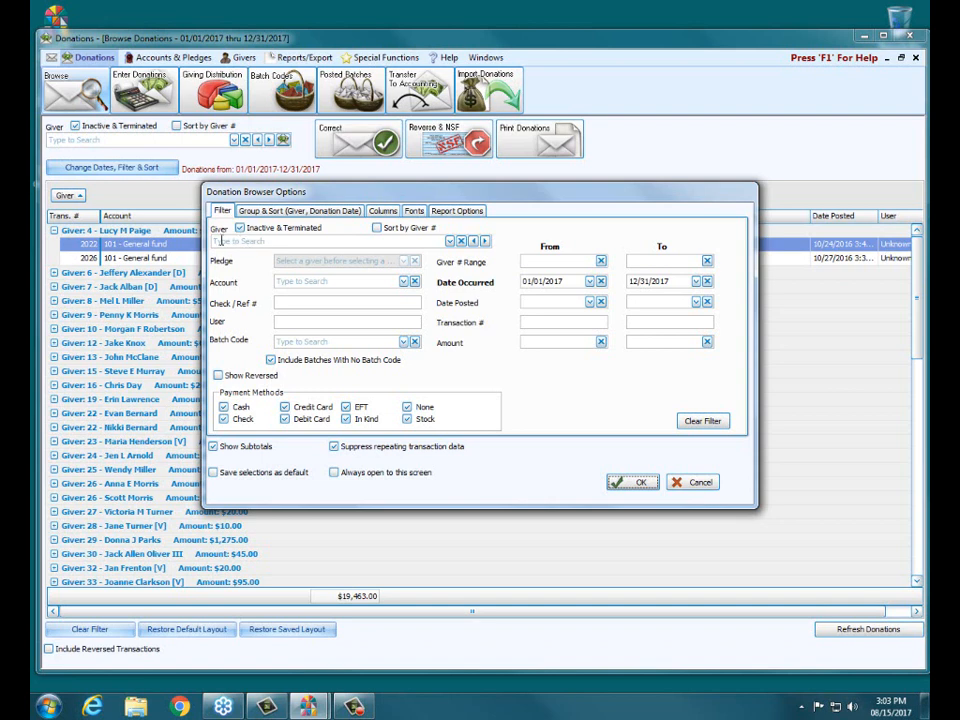
left_click(449, 243)
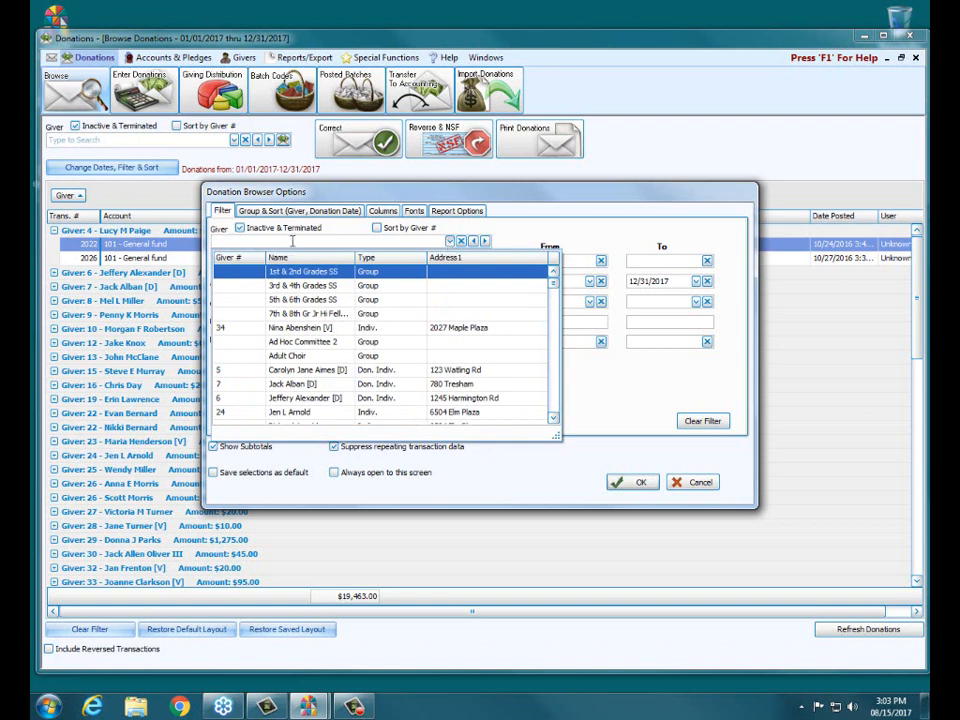
left_click(451, 245)
left_click(451, 245)
scroll(348, 361, "down", 2)
scroll(348, 361, "down", 3)
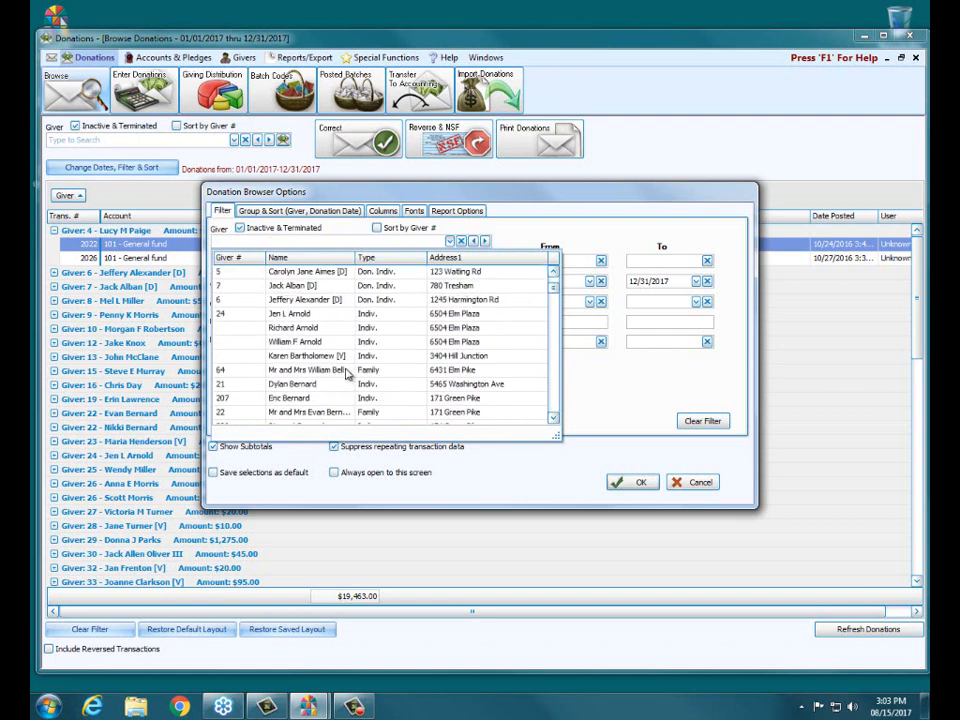
scroll(325, 309, "up", 1)
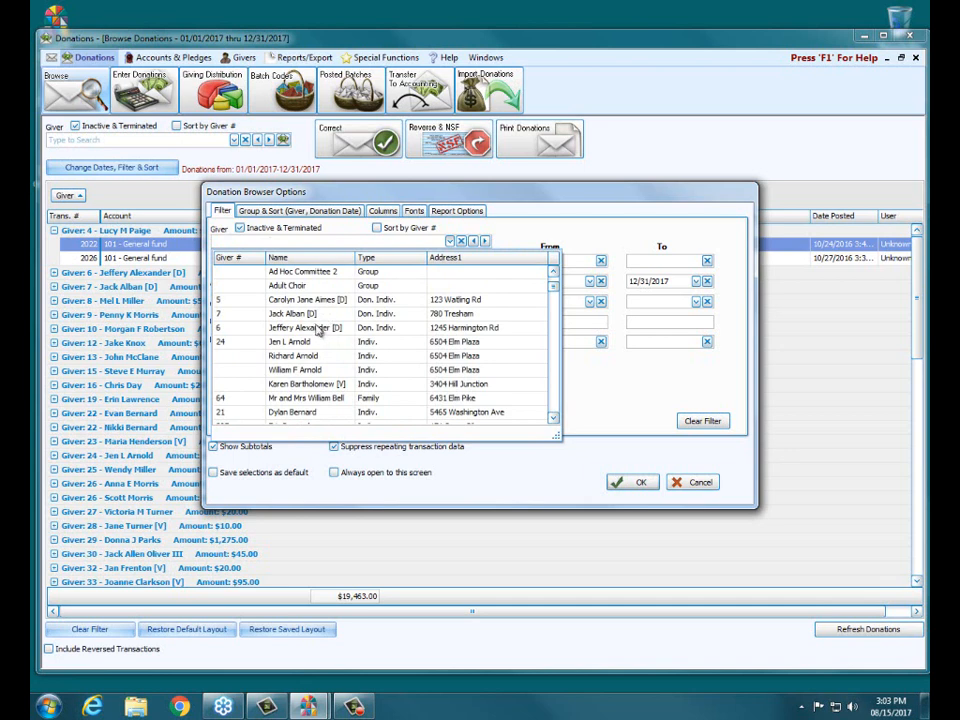
left_click(450, 242)
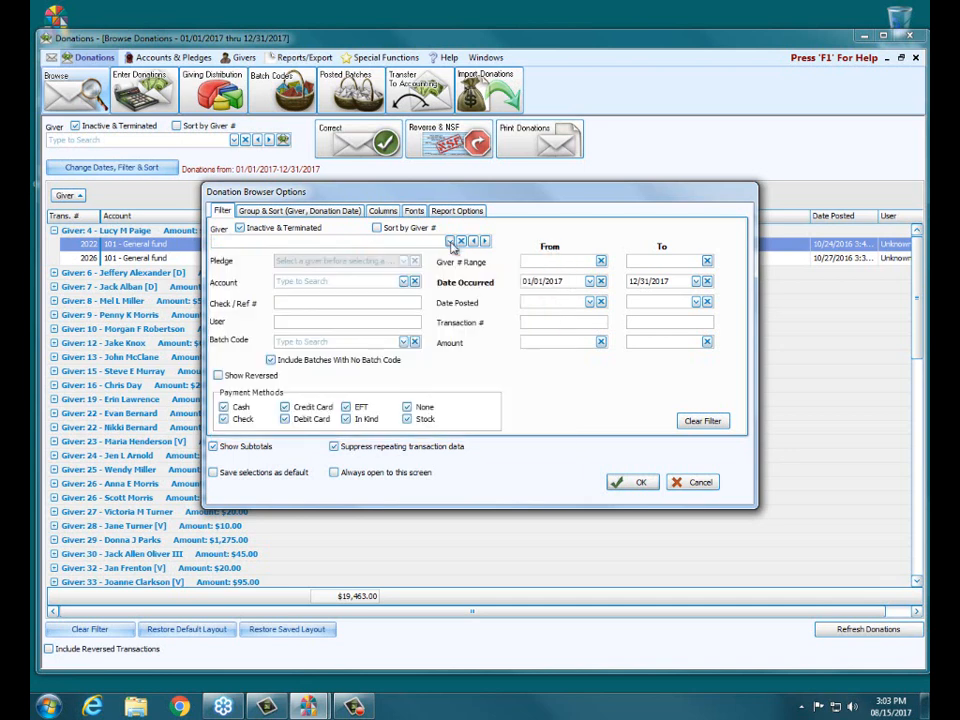
left_click(450, 242)
left_click(338, 316)
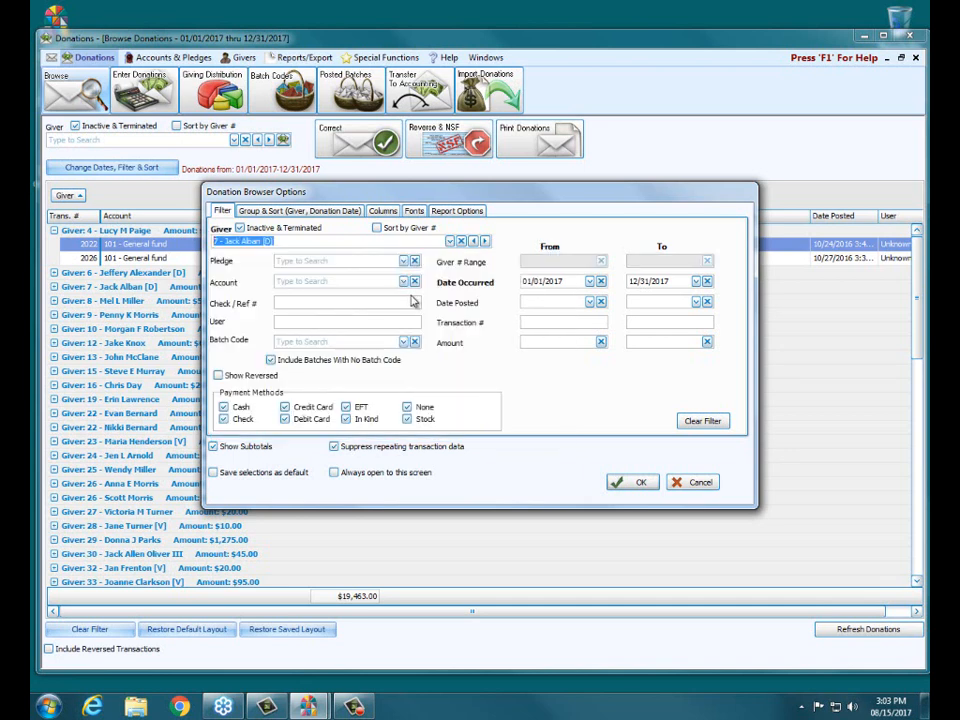
Step: Filter the donations by the next giver in the list and expand that giver's transactions
left_click(483, 242)
left_click(485, 242)
left_click(485, 243)
left_click(474, 243)
left_click(474, 243)
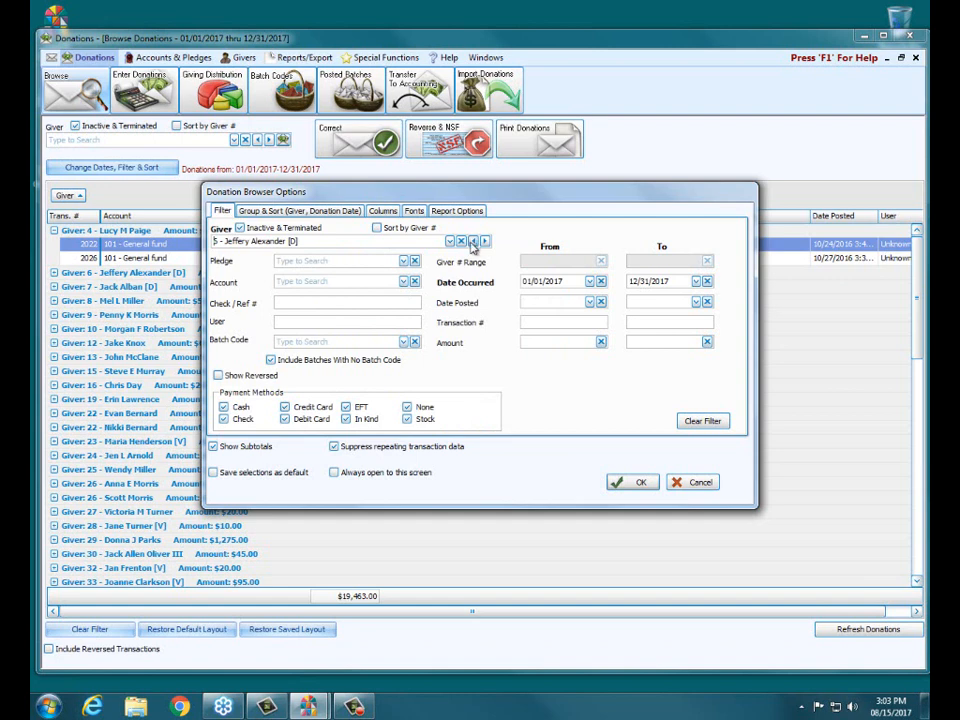
left_click(641, 483)
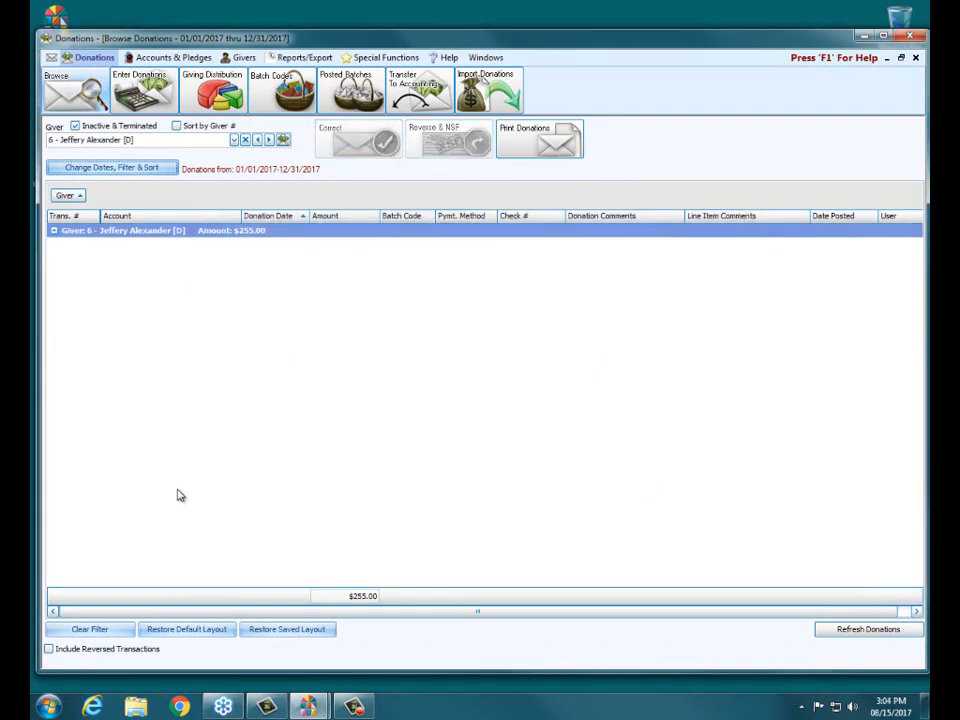
left_click(54, 231)
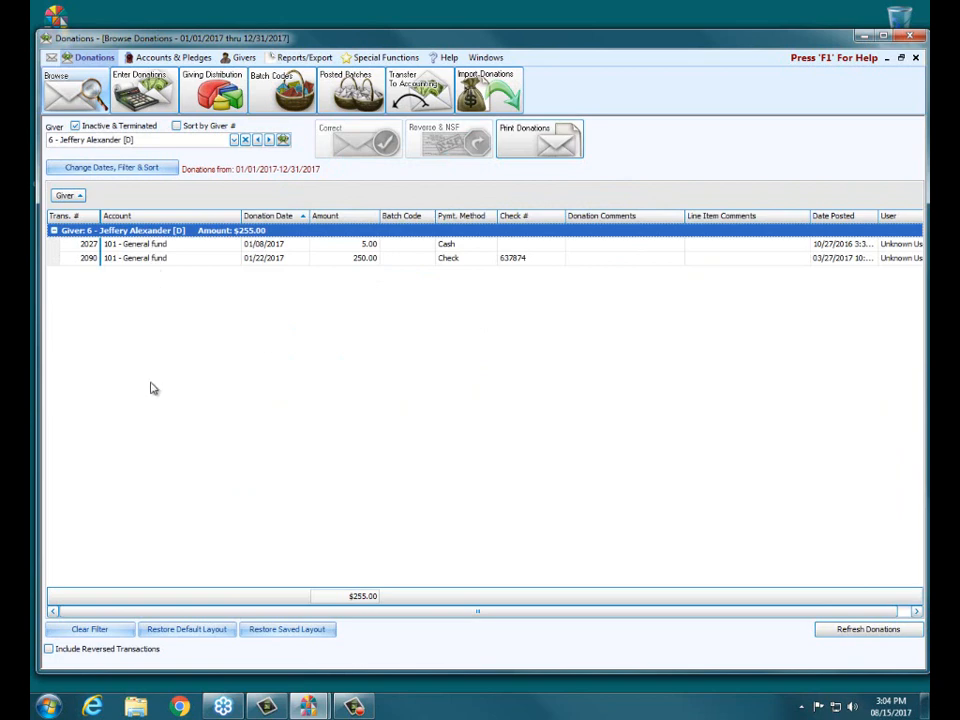
Step: Clear the giver filter from the donation list and select the same giver again in the filter options
left_click(97, 630)
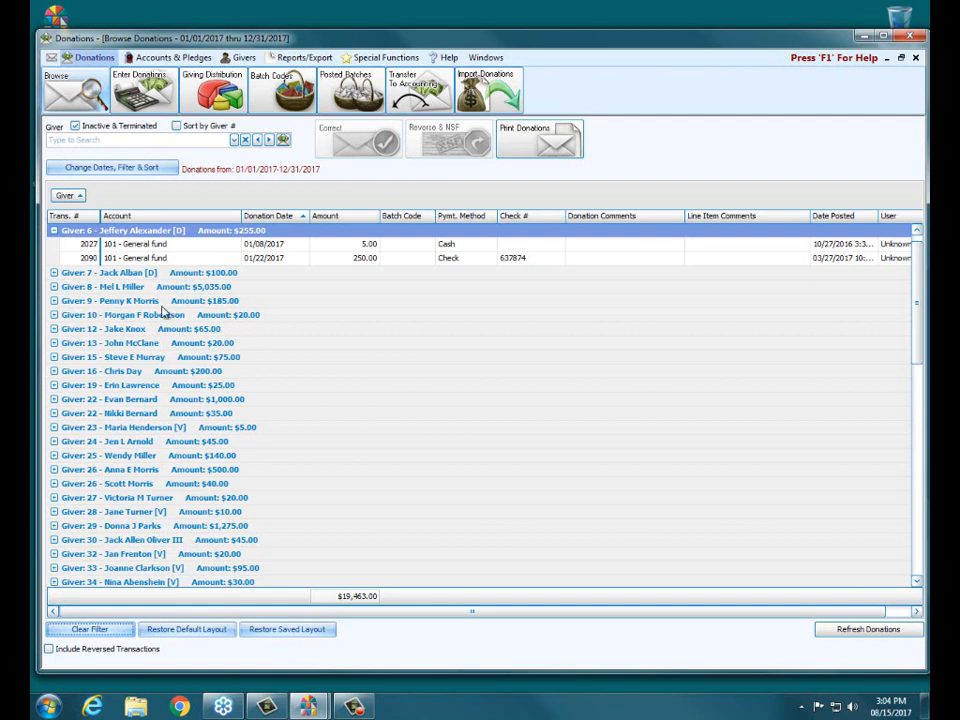
left_click(128, 172)
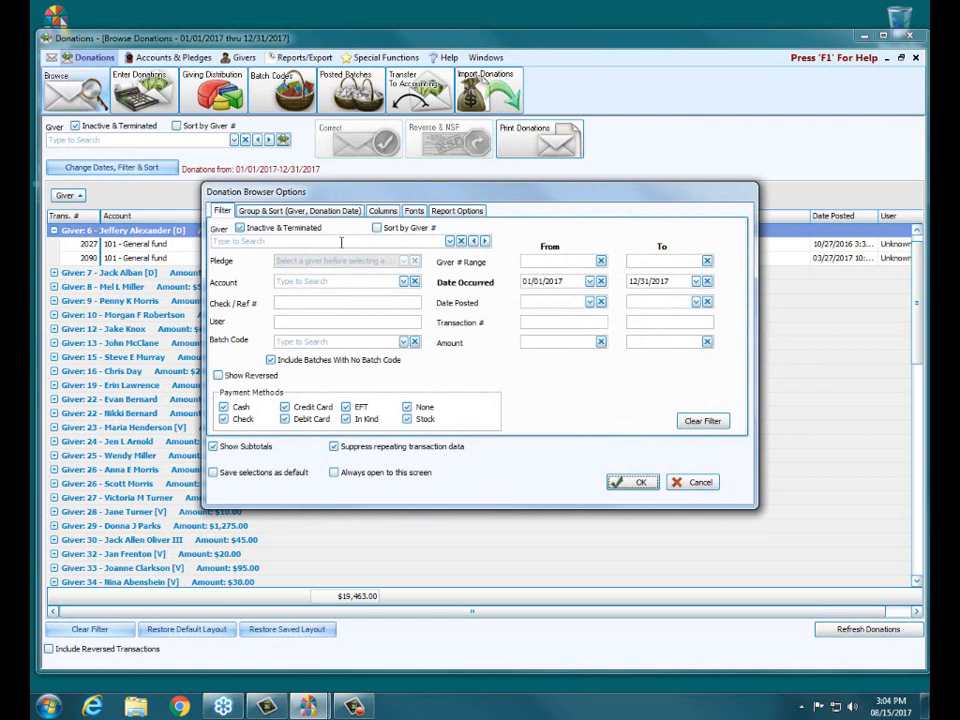
left_click(449, 241)
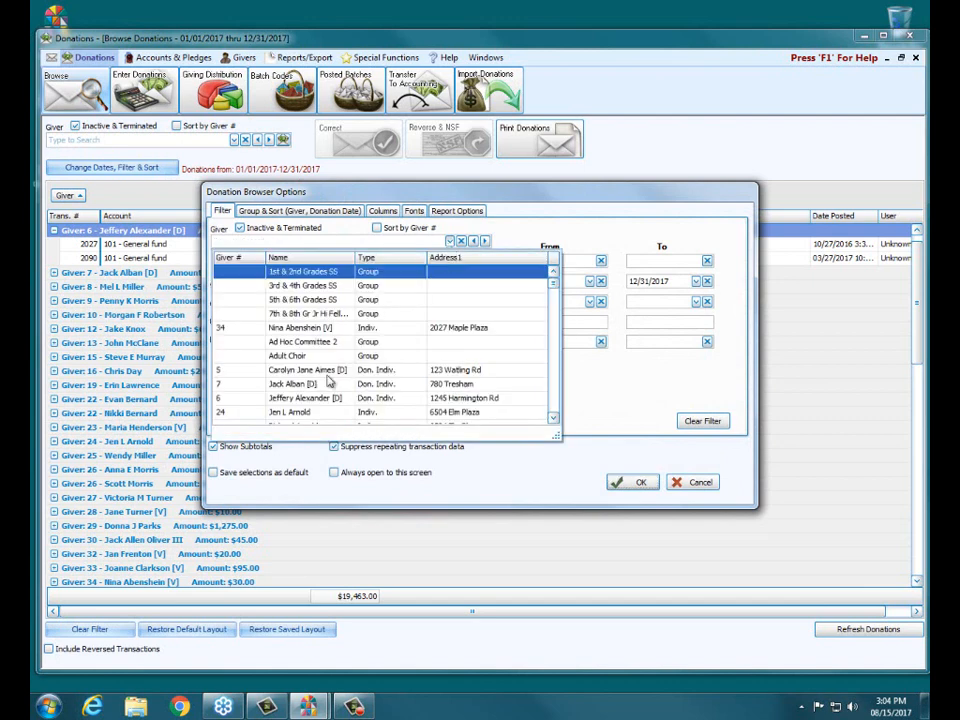
left_click(332, 398)
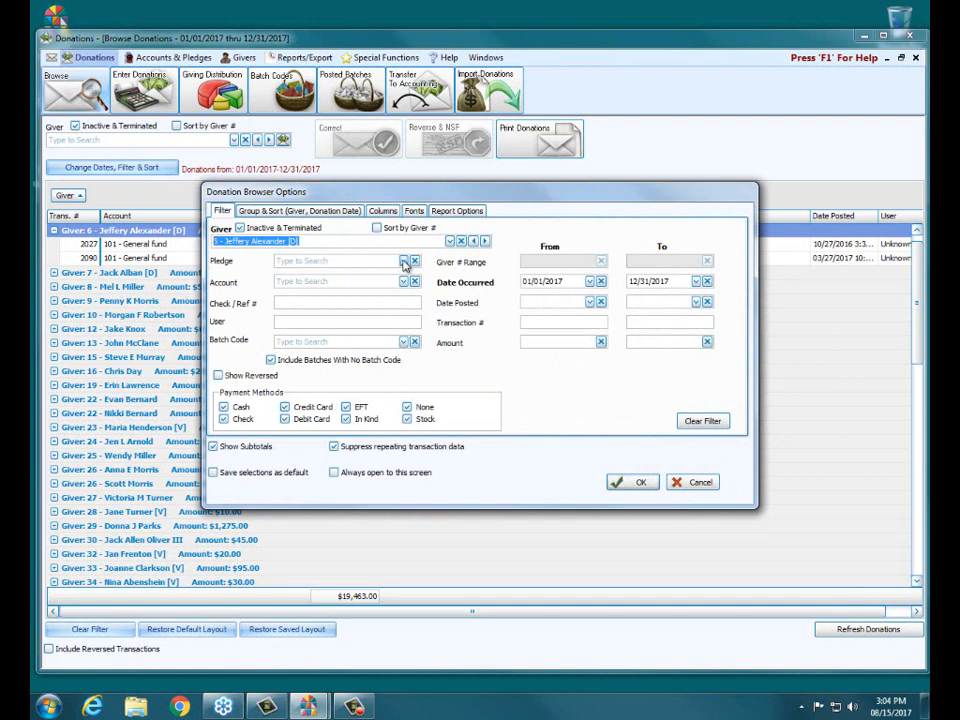
Step: Restrict the filter to the giver's 125 - Save the Animals Drive pledge and display the result anyway
left_click(302, 260)
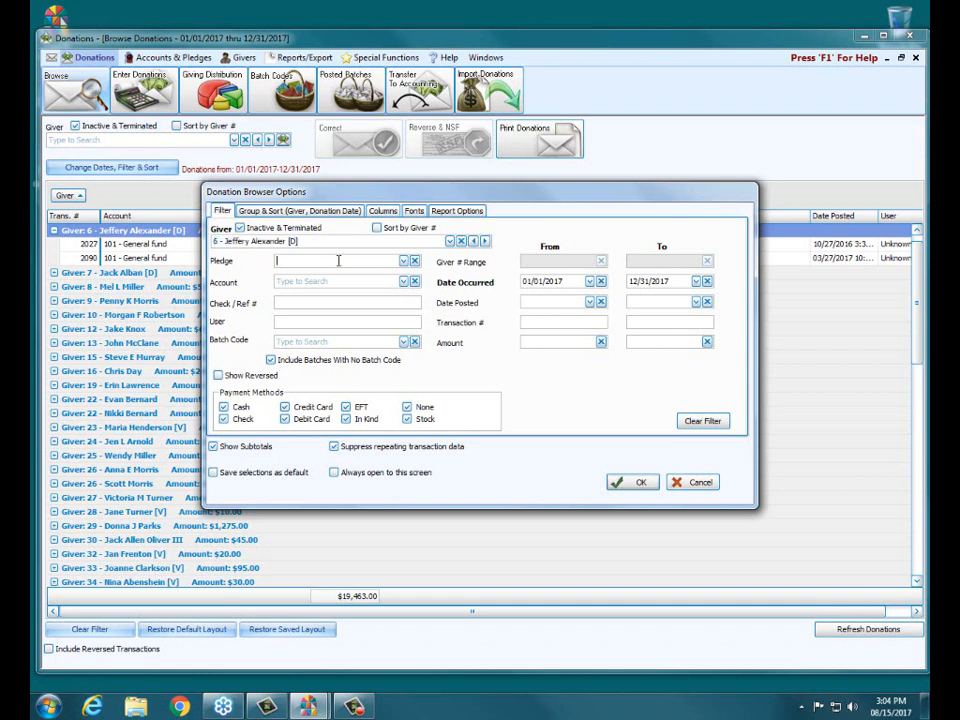
left_click(403, 261)
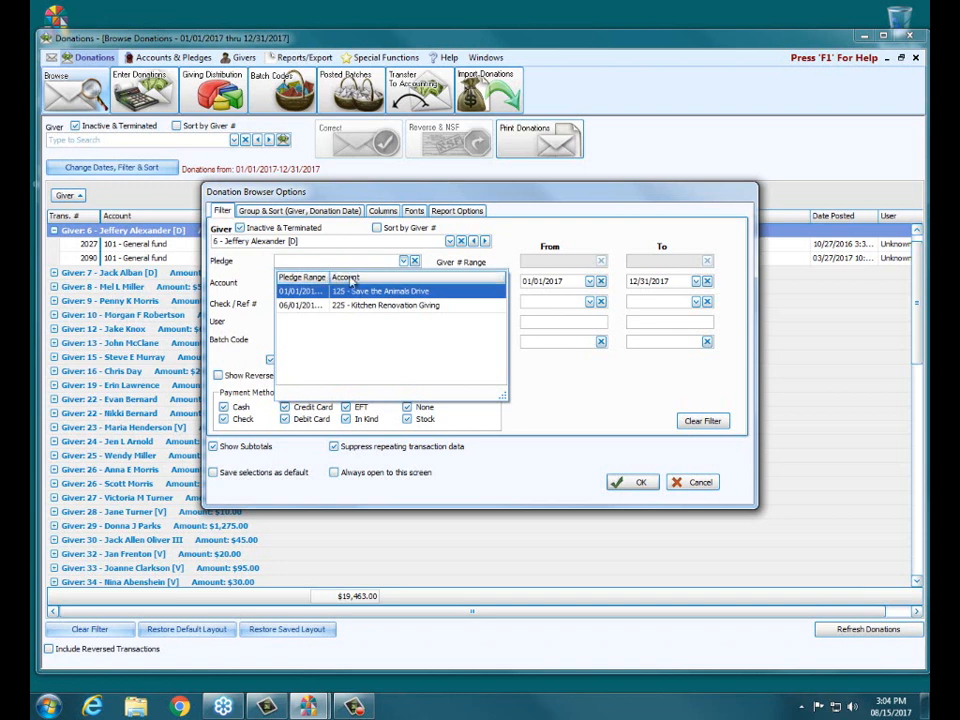
left_click(390, 292)
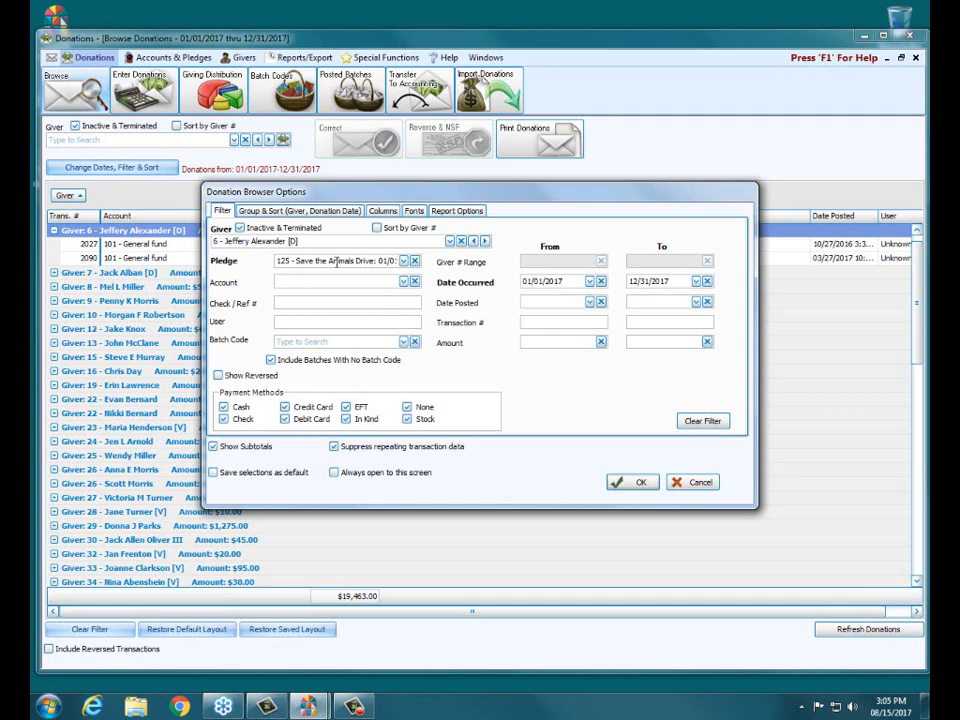
left_click(641, 483)
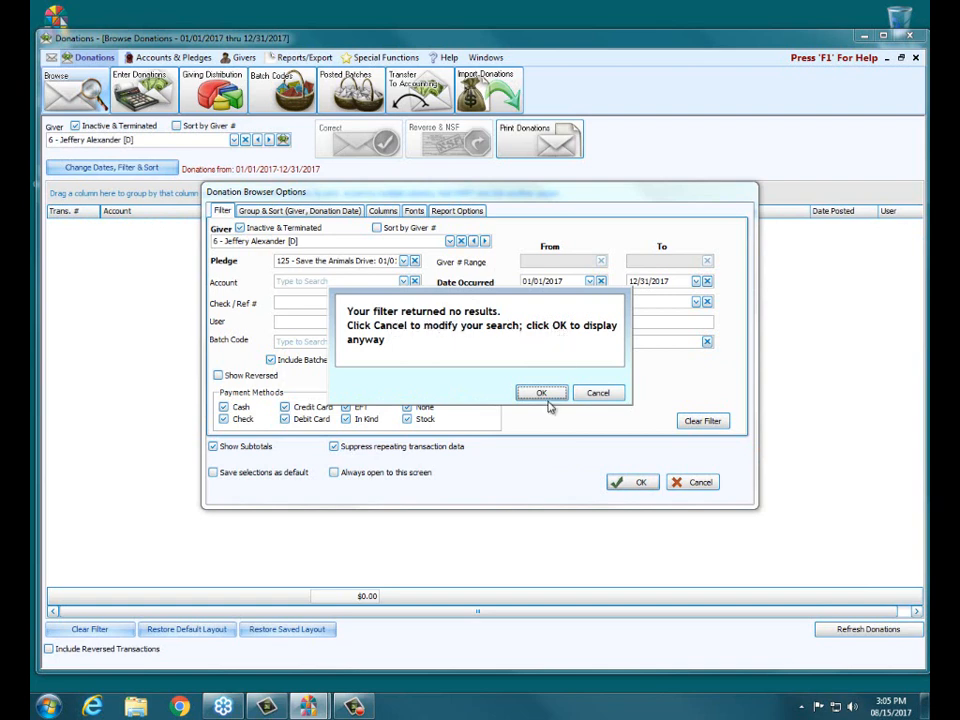
left_click(541, 394)
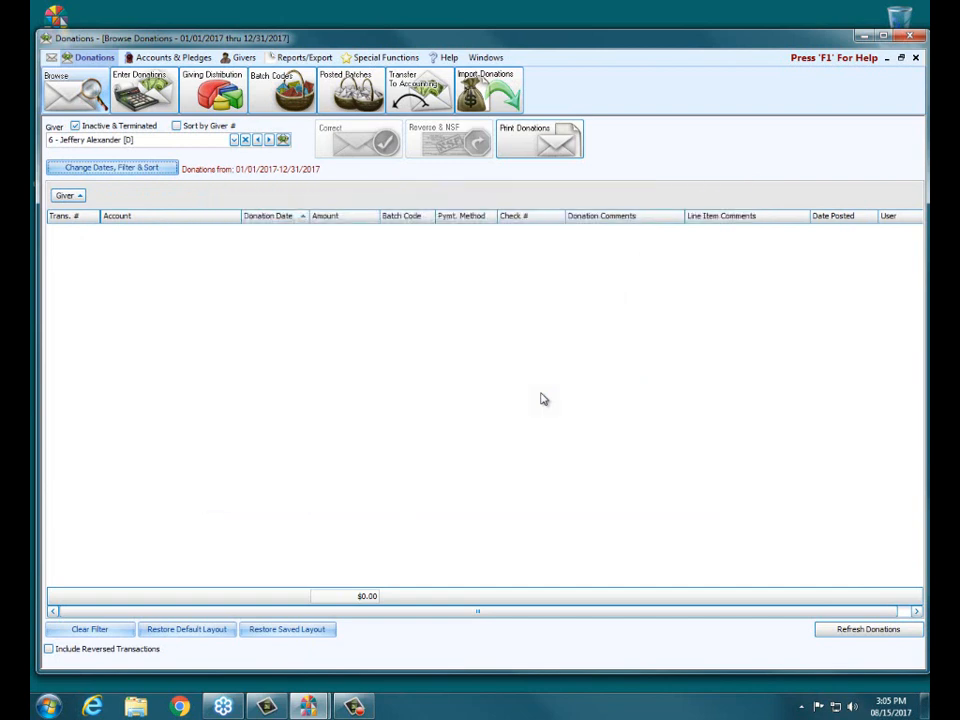
Step: Reopen the filter options and clear the pledge and giver selections
left_click(154, 168)
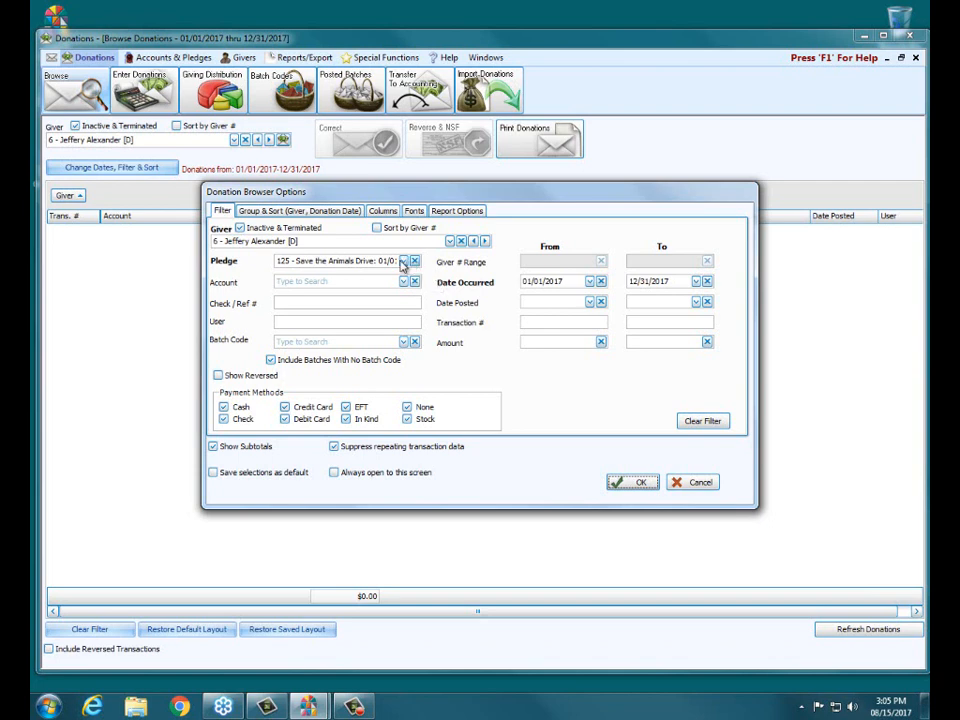
left_click(404, 261)
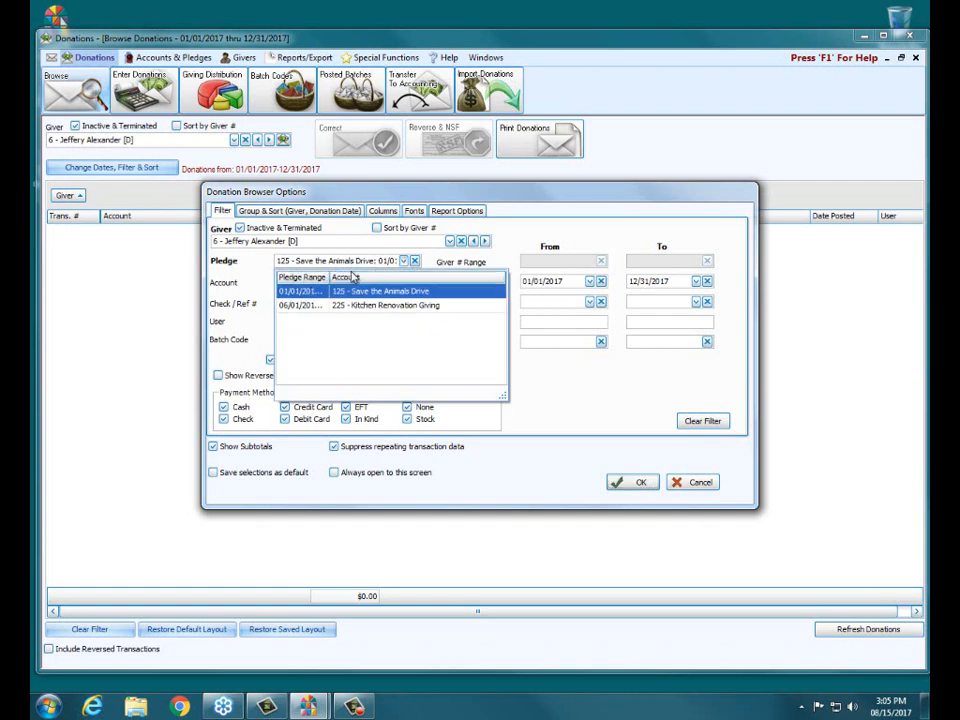
left_click(414, 261)
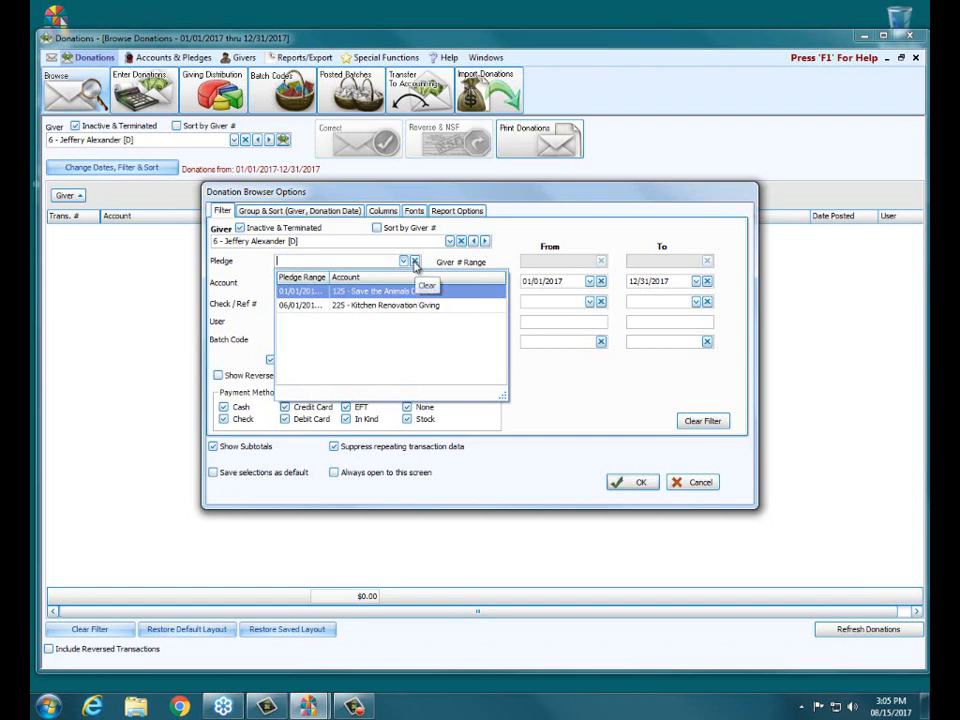
left_click(405, 262)
left_click(461, 243)
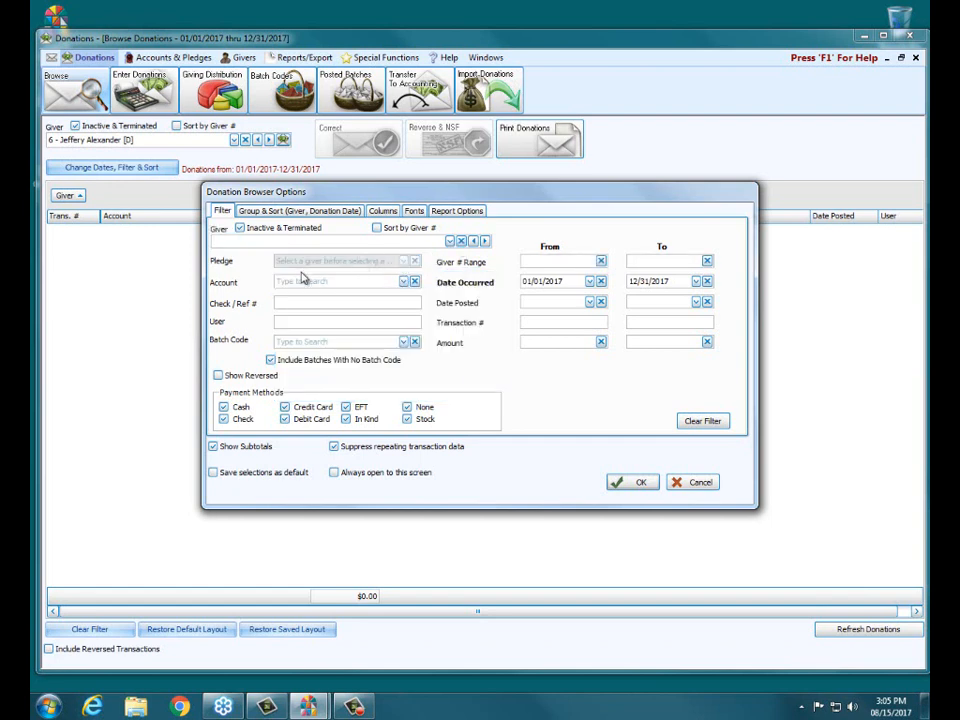
Step: Filter the donations by account 102 - Missions and expand the first giver's donations
left_click(406, 283)
left_click(406, 283)
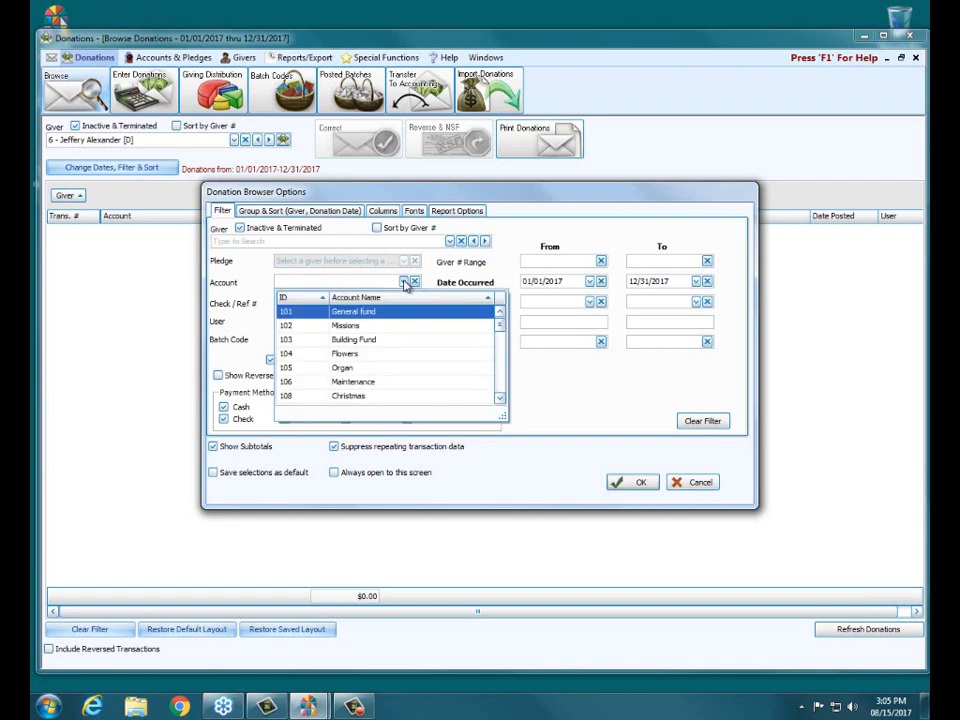
left_click(358, 327)
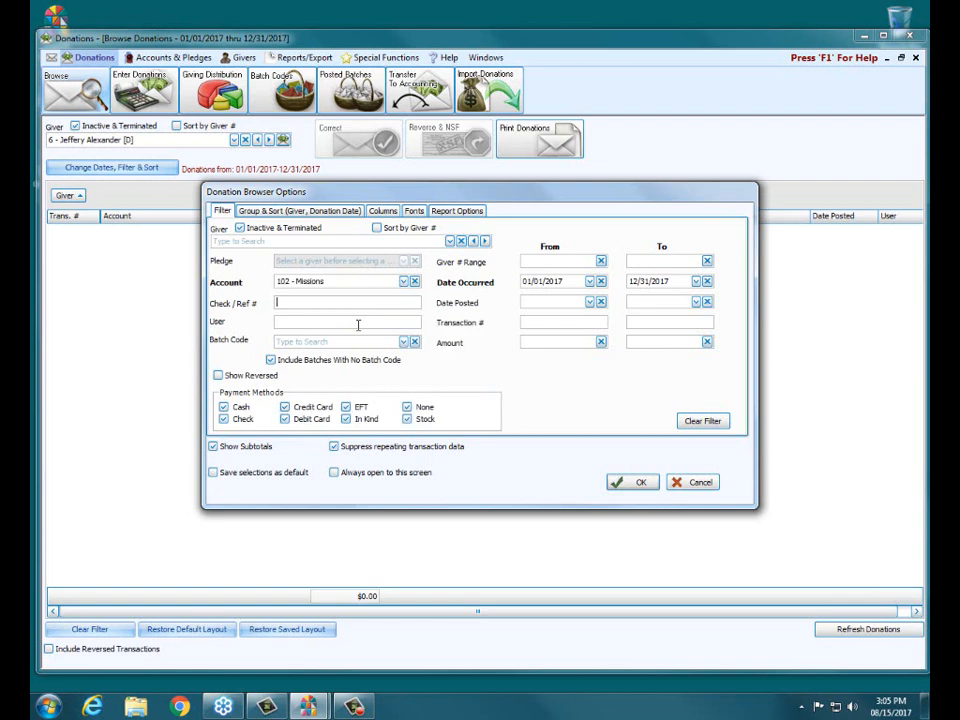
left_click(626, 485)
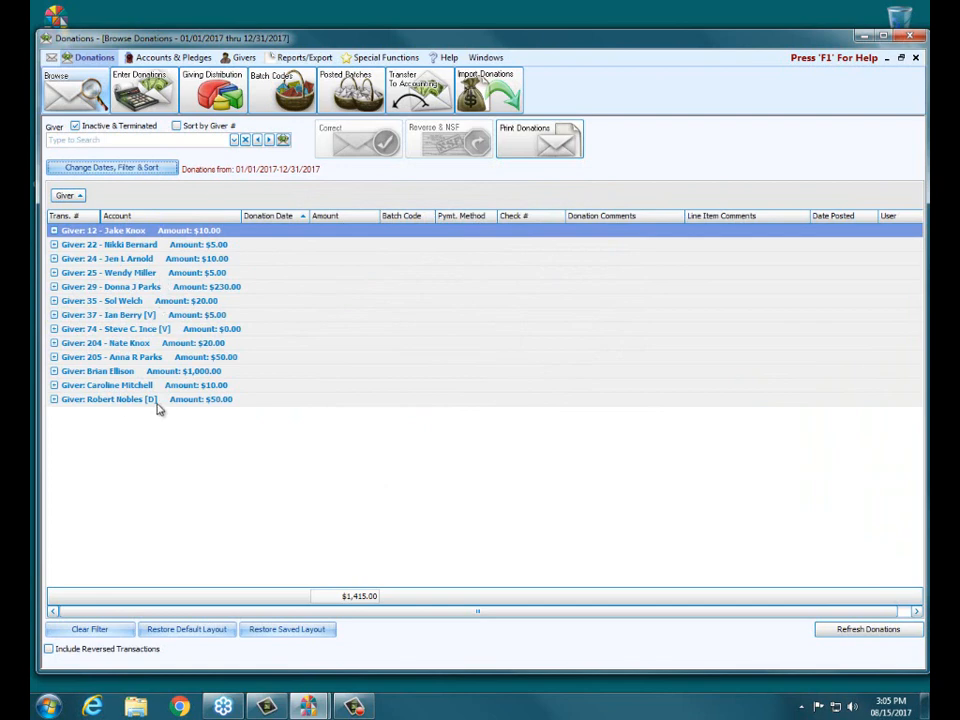
left_click(55, 231)
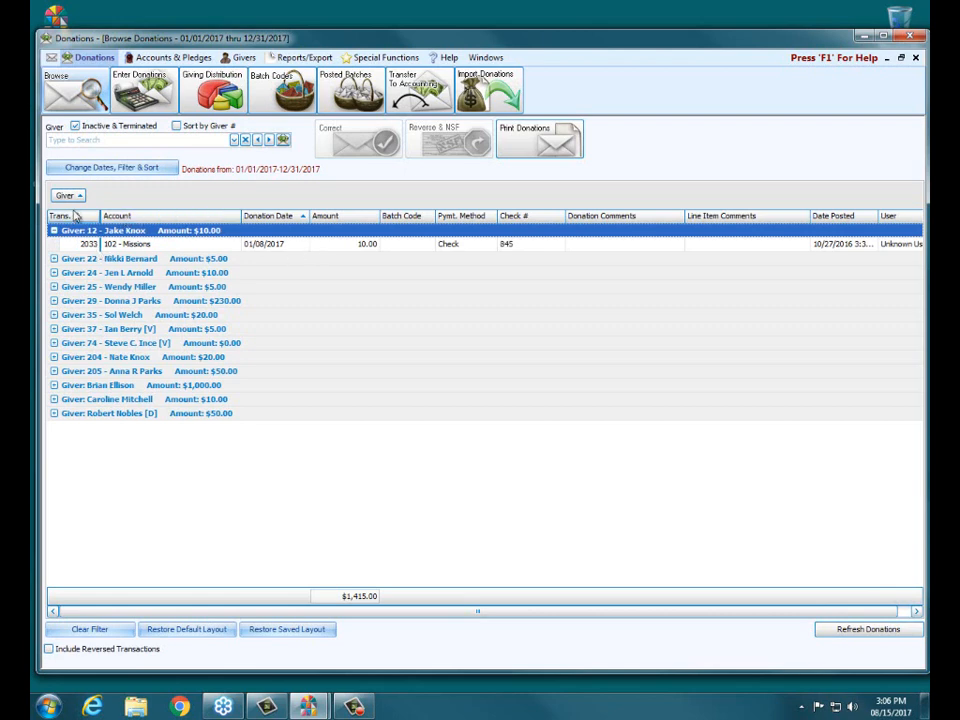
Step: Reopen the filter options, clear the account filter and go to the check/reference number and user criteria
left_click(118, 170)
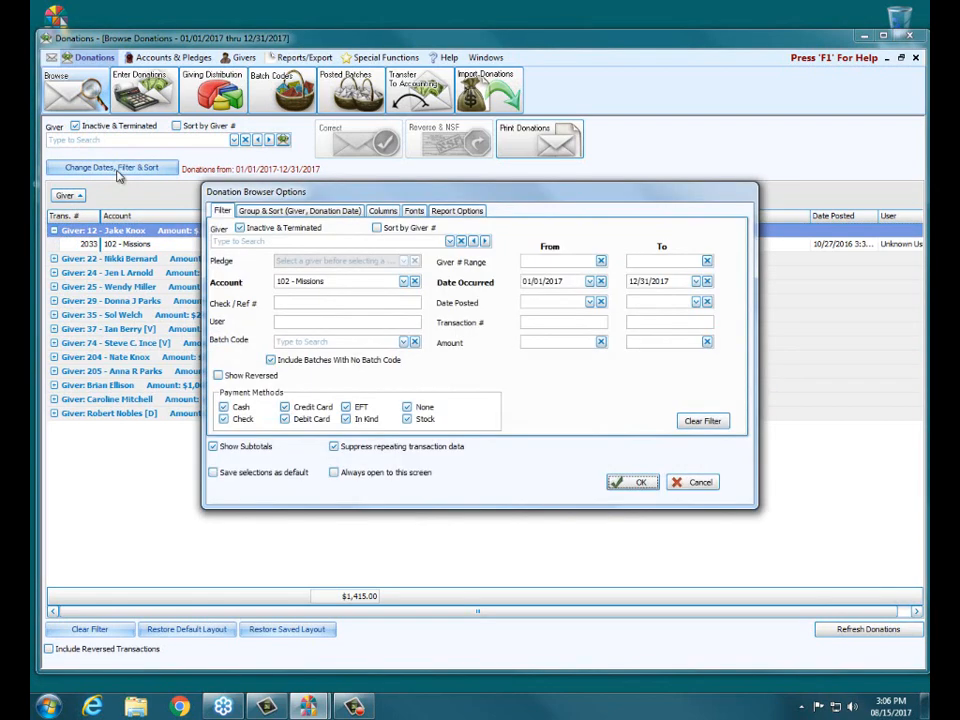
left_click(703, 421)
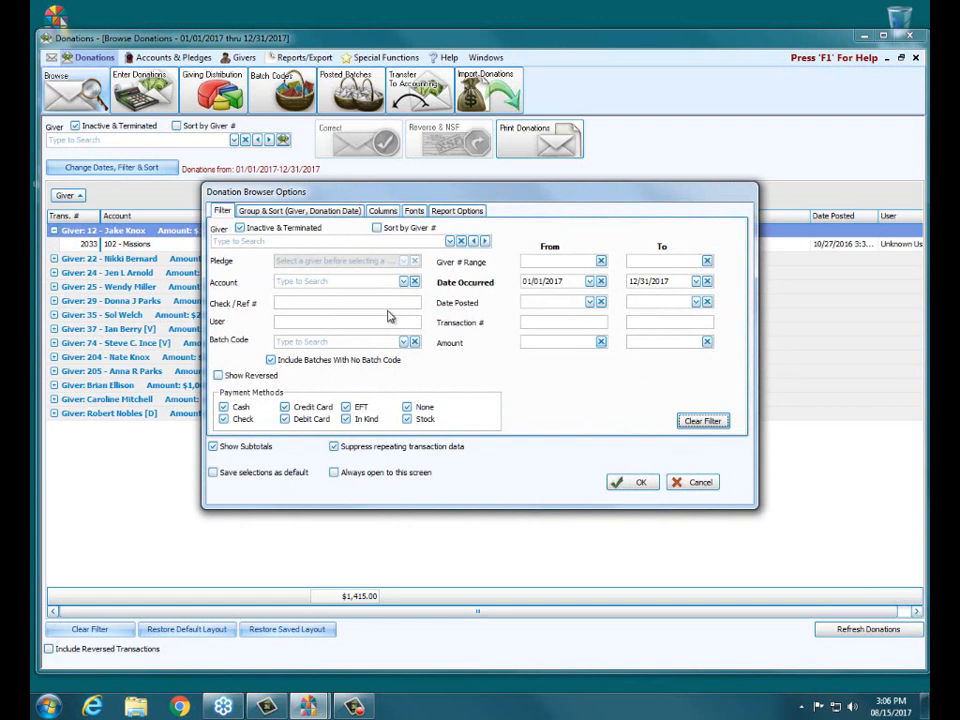
left_click(292, 302)
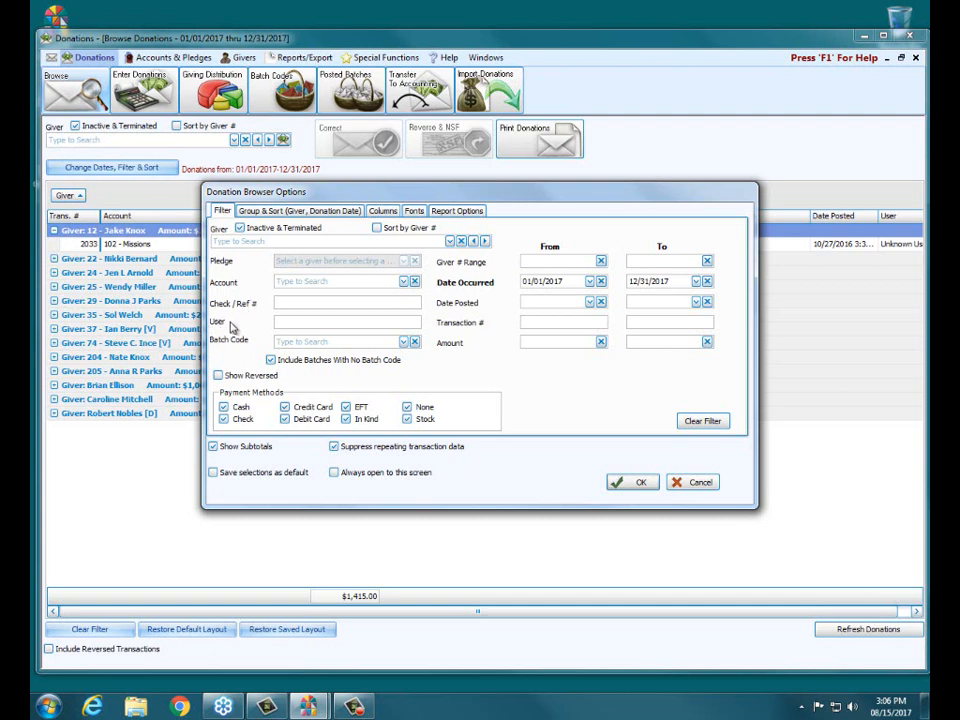
left_click(309, 322)
Step: View the available batch codes and switch the inclusion of batches with no batch code off and on again
left_click(404, 342)
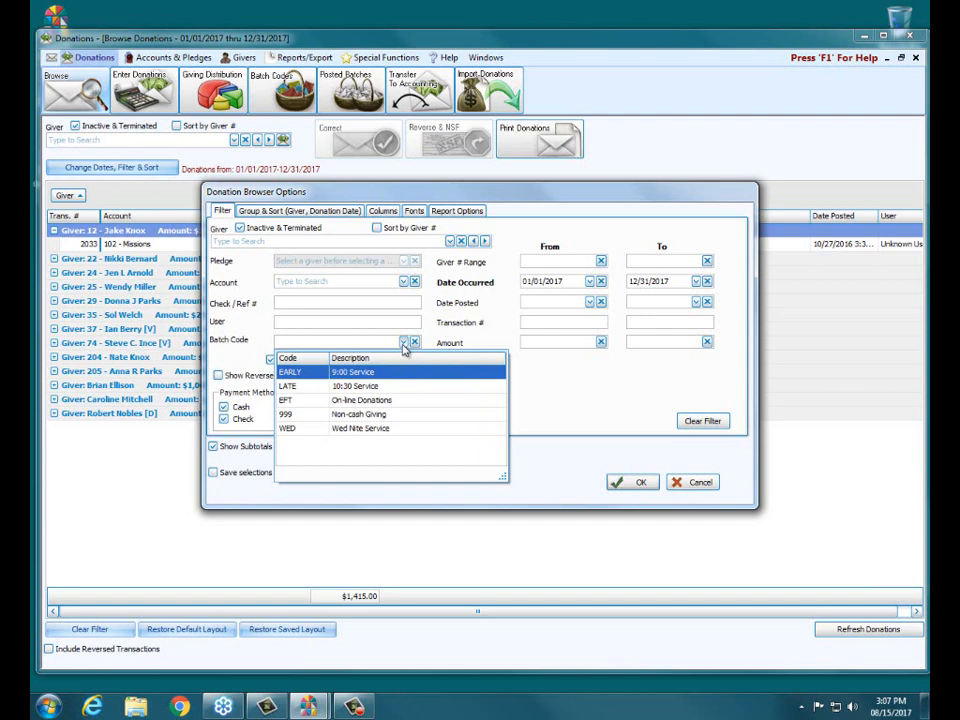
left_click(404, 343)
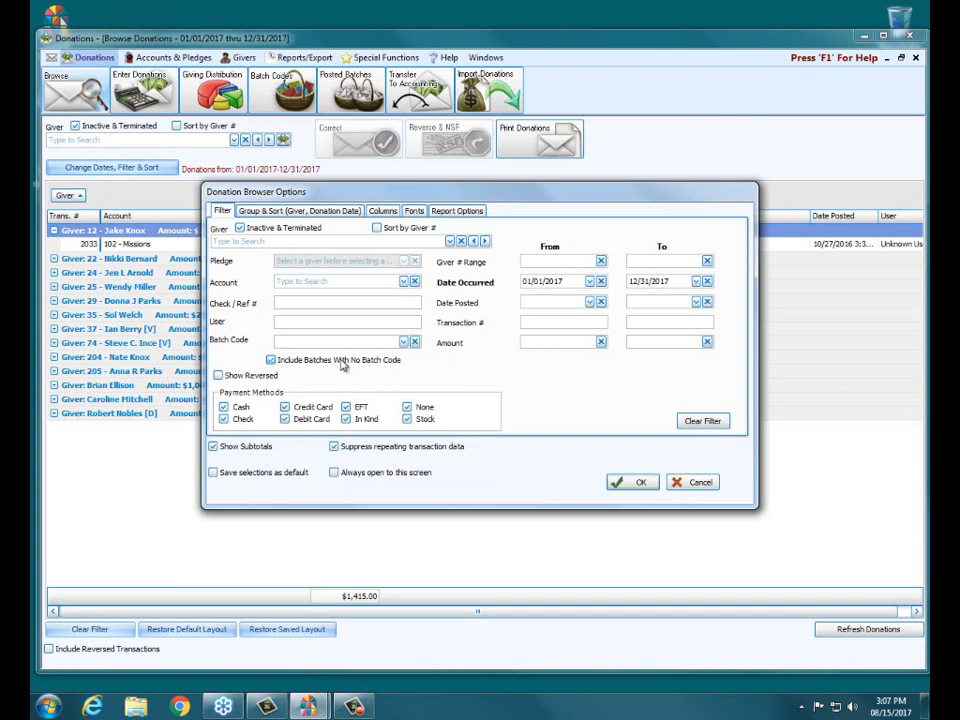
left_click(271, 360)
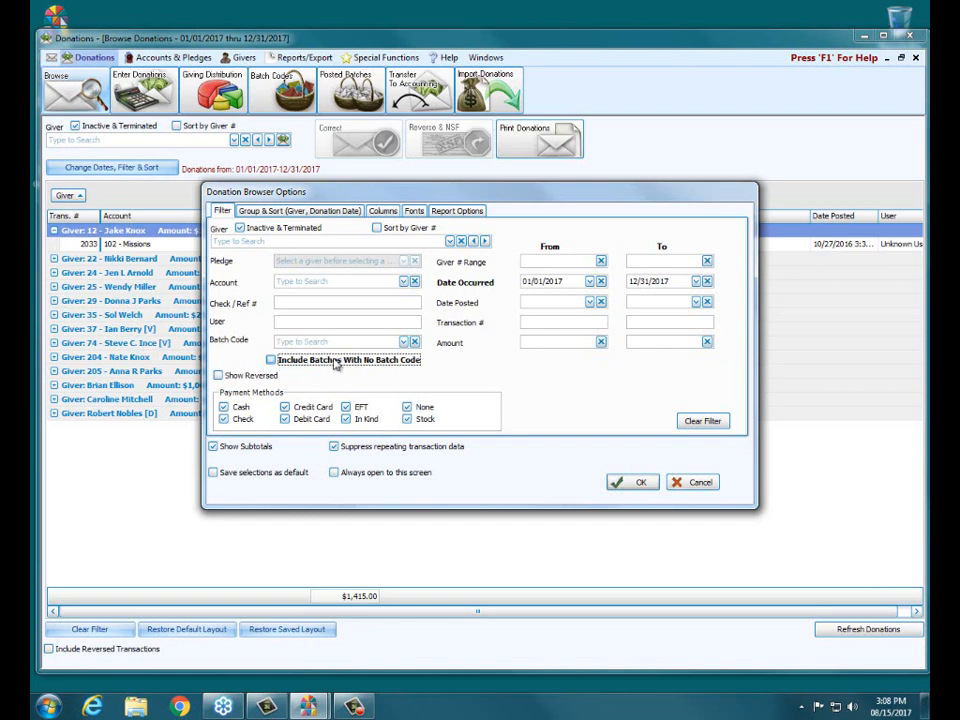
left_click(336, 362)
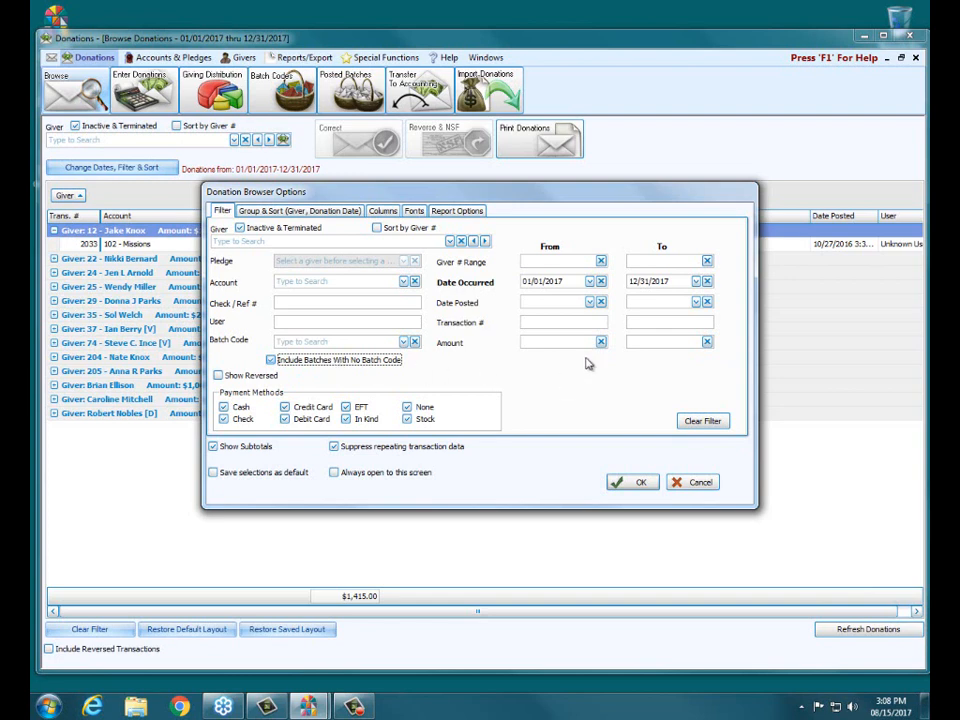
Step: Filter the donations by giver numbers 50 to 100 and check the first giver's donations
left_click(560, 259)
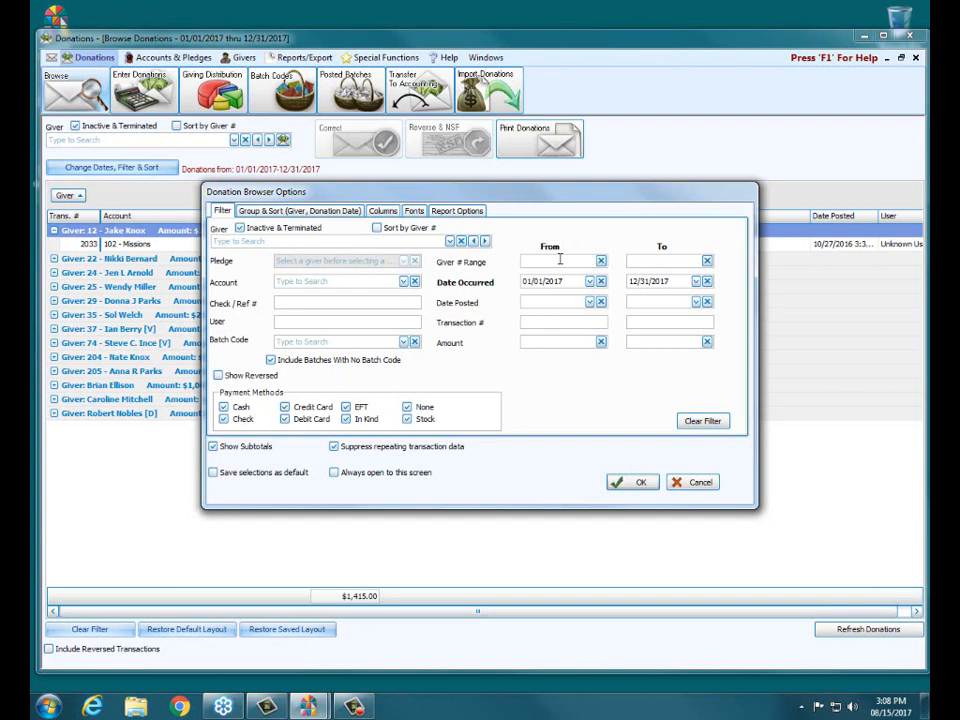
type("50")
key("Return")
key("Tab")
type("100")
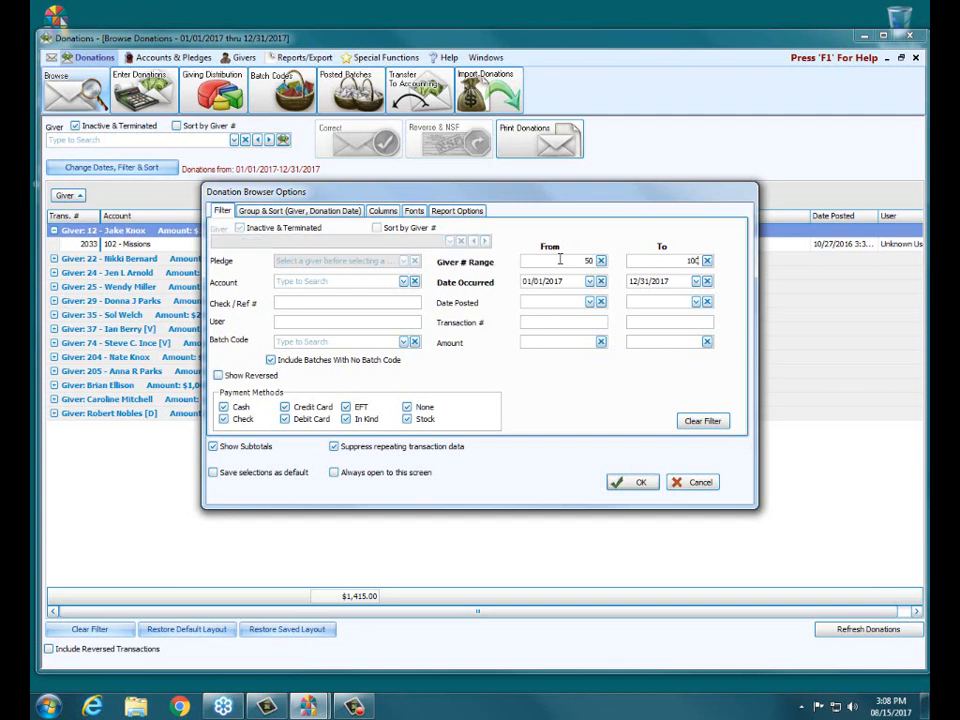
left_click(636, 484)
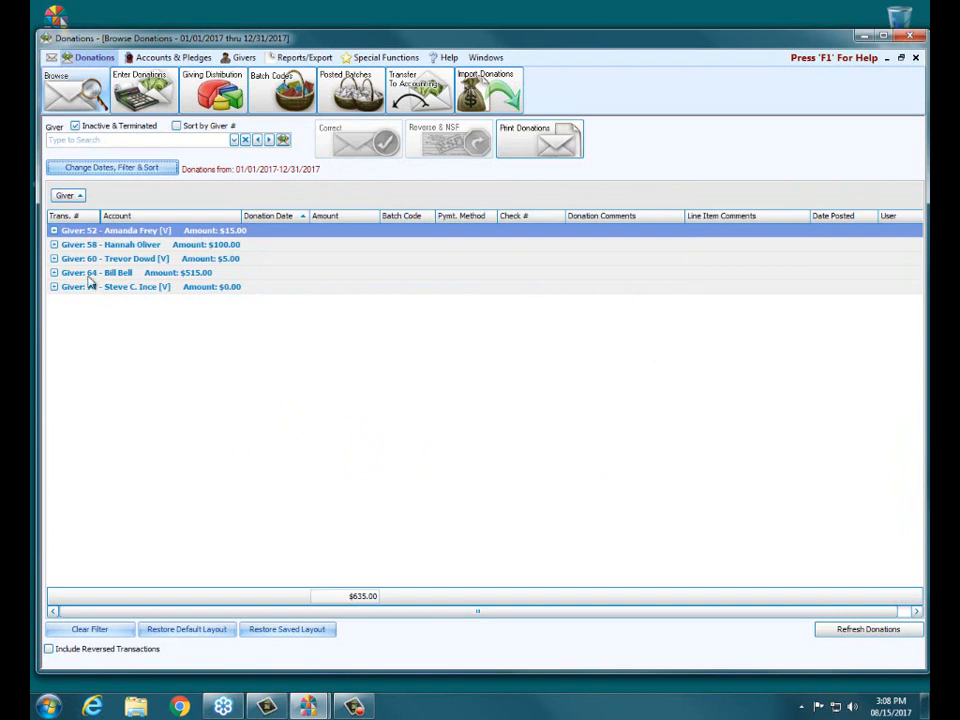
left_click(54, 231)
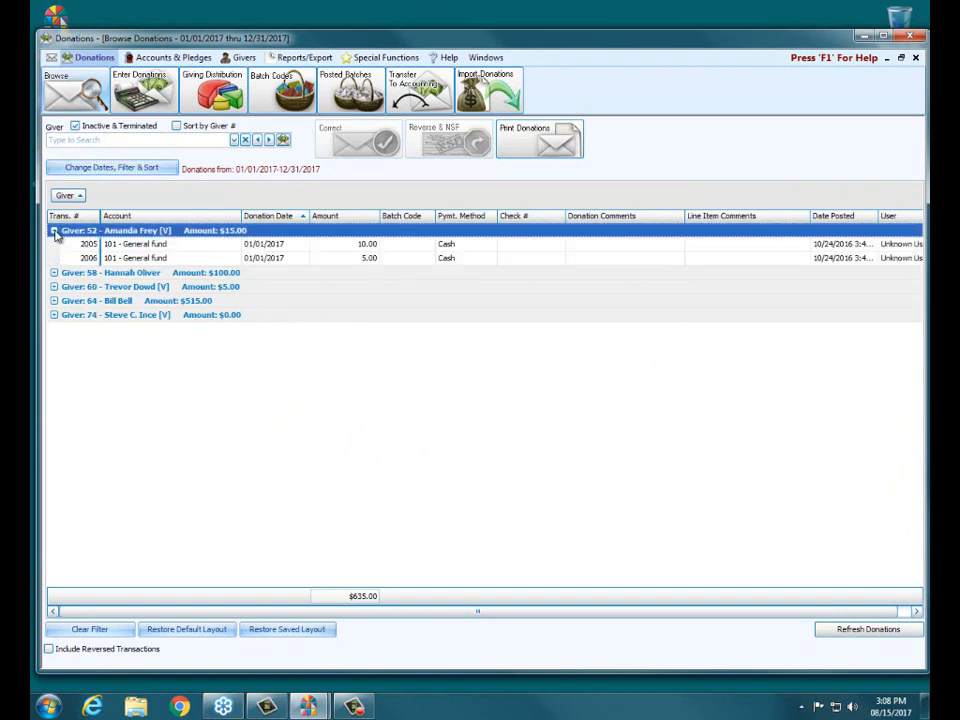
left_click(54, 231)
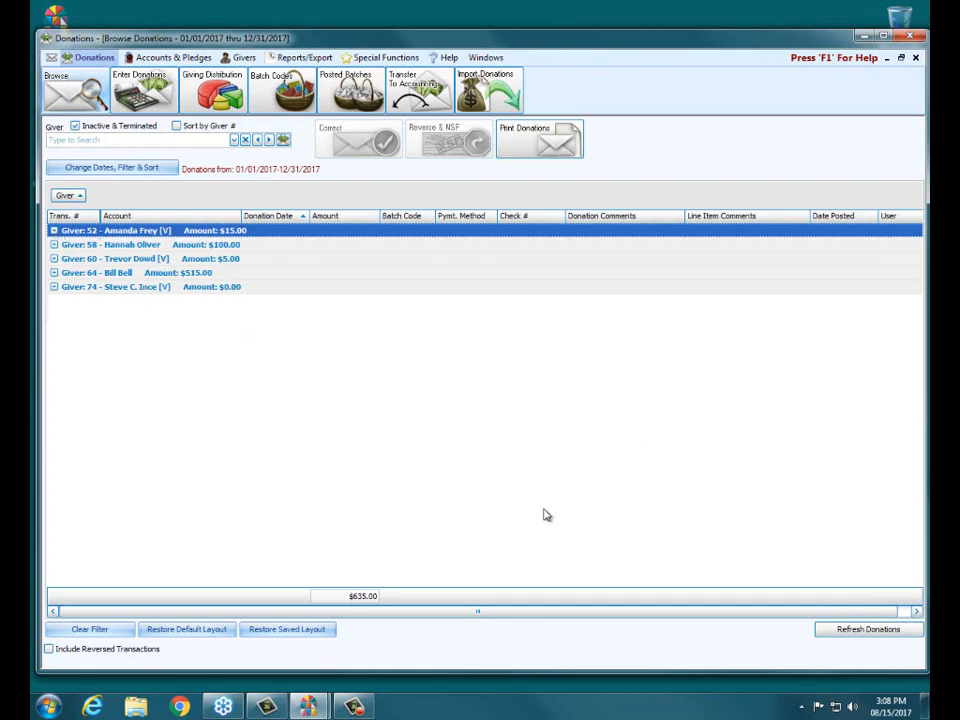
left_click(153, 172)
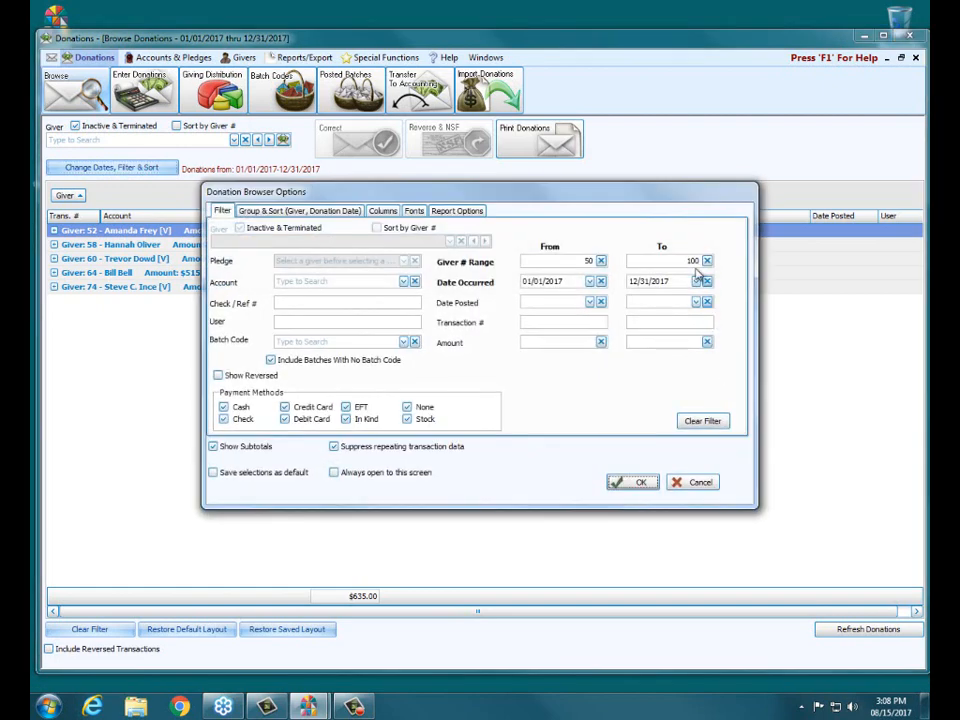
left_click(704, 424)
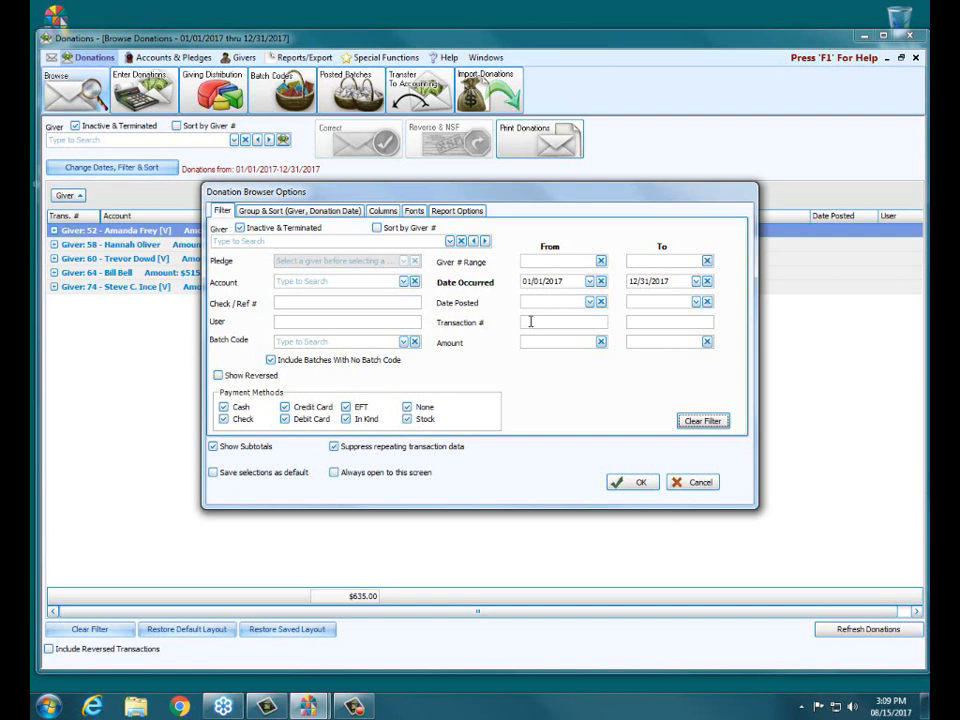
left_click_drag(527, 196, 527, 250)
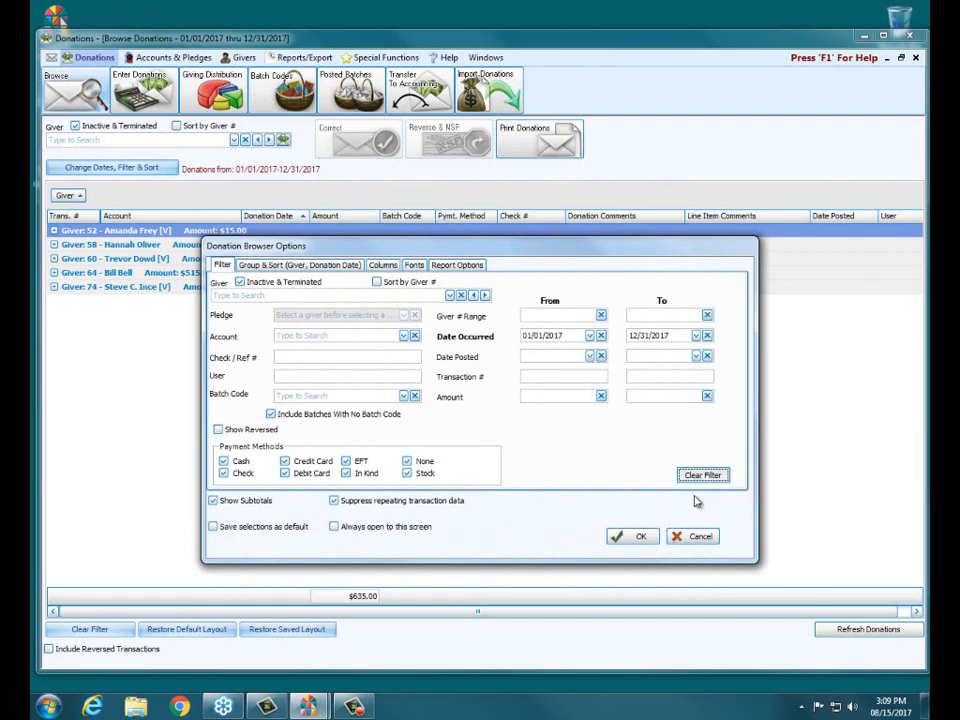
left_click(700, 537)
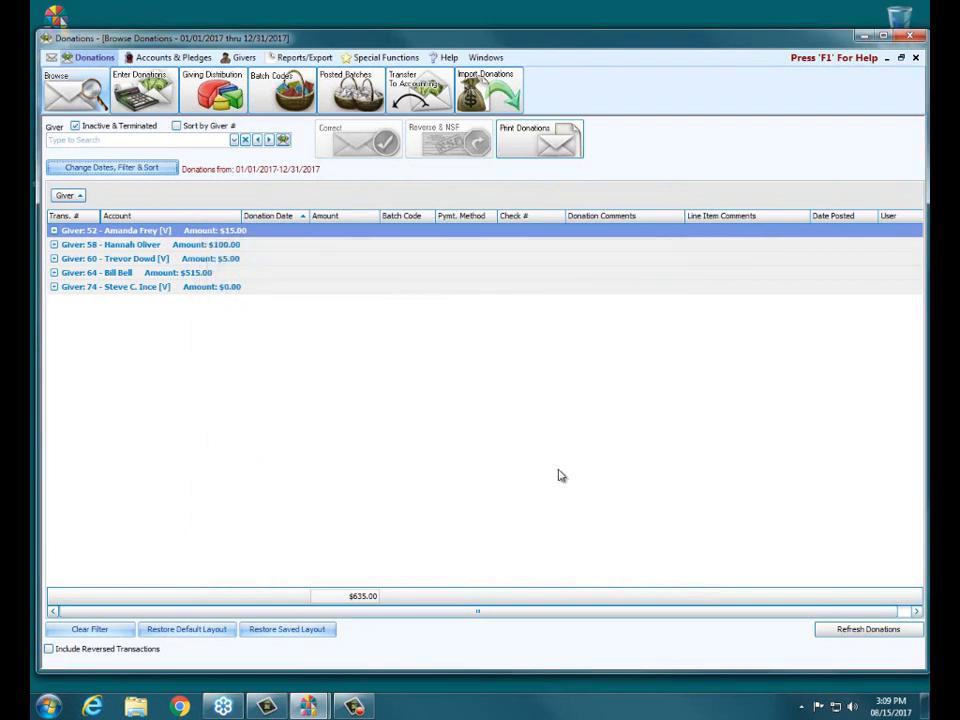
Step: Select the first giver's 10.00 donation and set the filter's transaction number range from 2005 to 2005
left_click(54, 231)
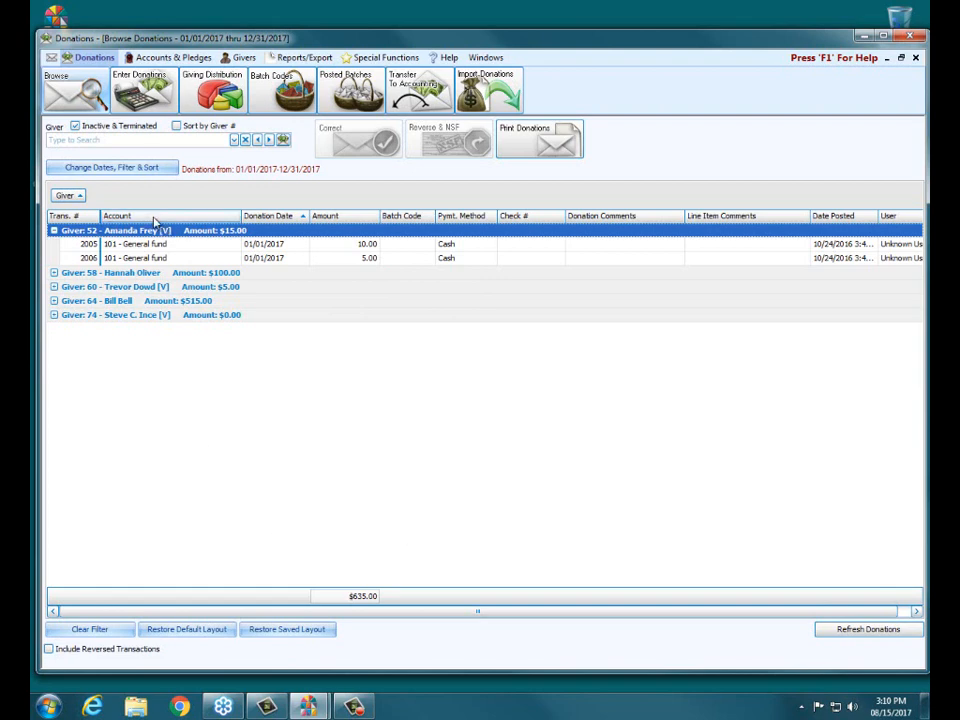
left_click(90, 246)
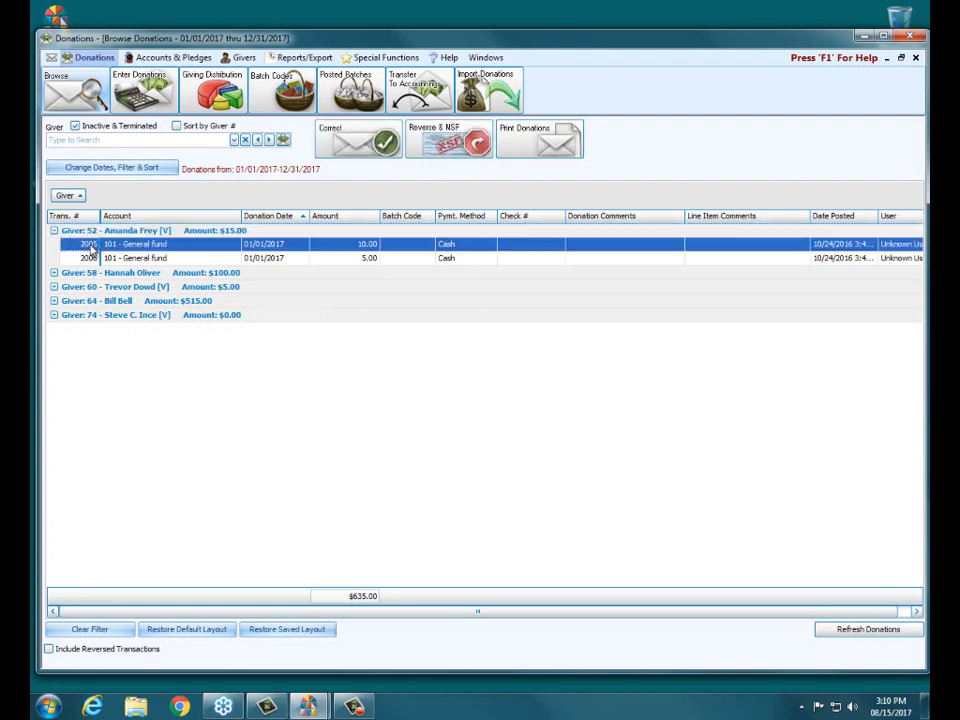
left_click(120, 168)
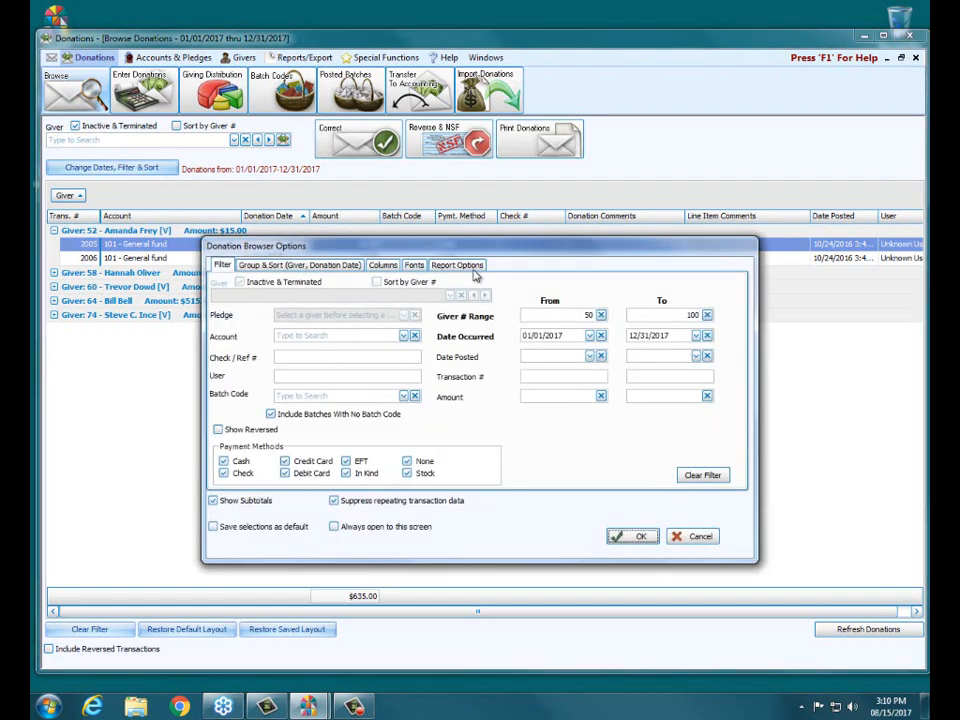
left_click(601, 373)
type("2005")
key("Tab")
type("2005")
Step: Remove the giver number range, apply the filter and expand the listed giver's donation
left_click(601, 315)
left_click(707, 315)
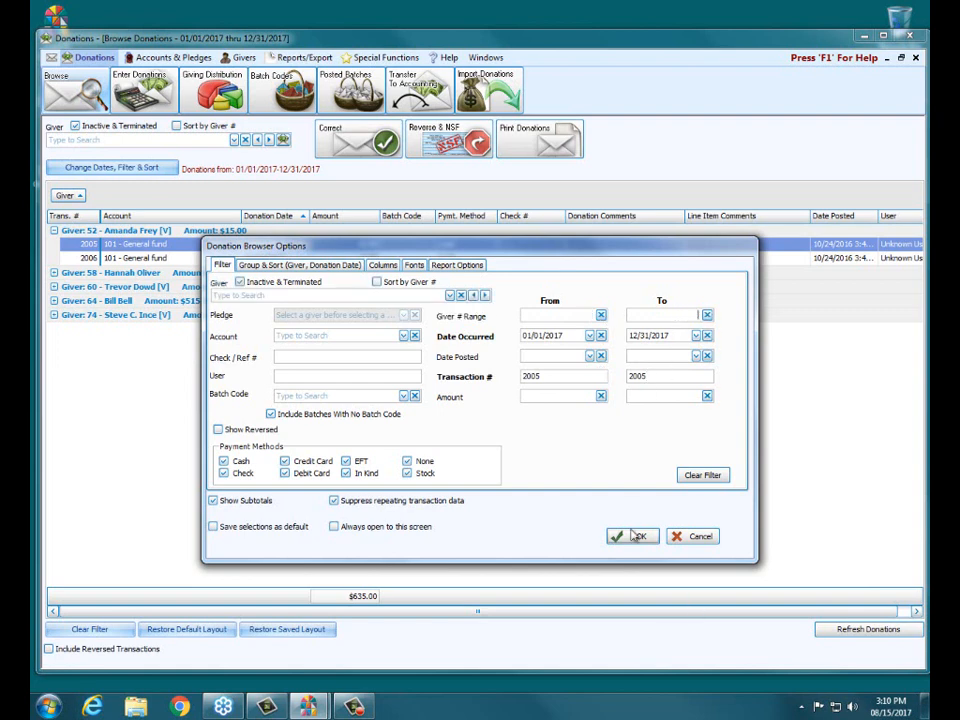
left_click(638, 537)
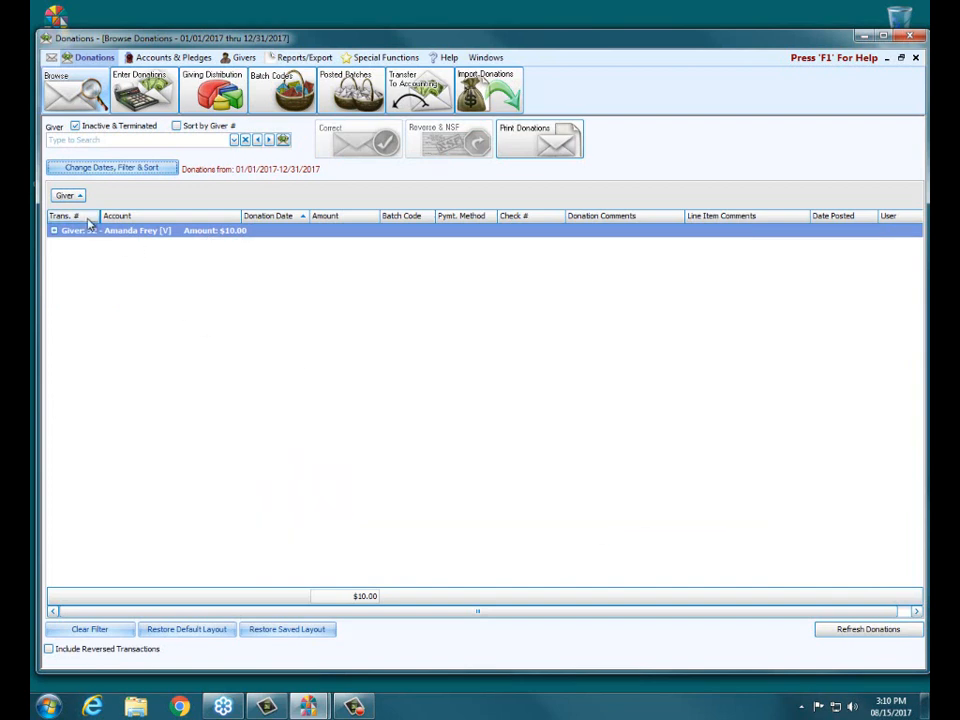
left_click(55, 230)
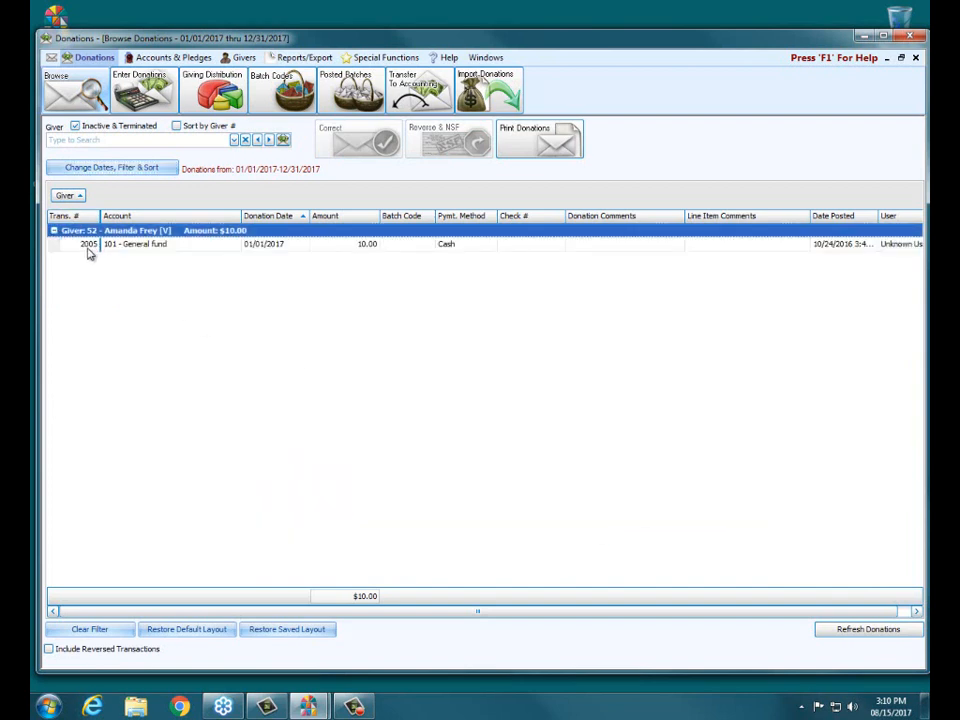
Step: Replace the transaction number filter with an amount range of 100.00 to 200.00 and check the donations of the giver totalling $350.00
left_click(92, 629)
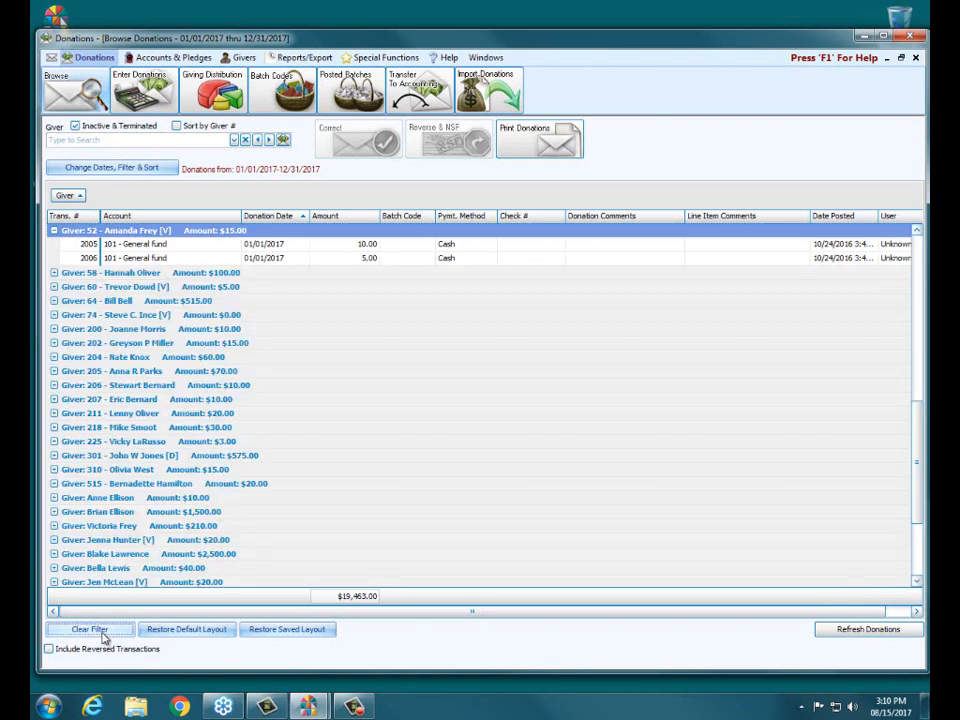
left_click(124, 170)
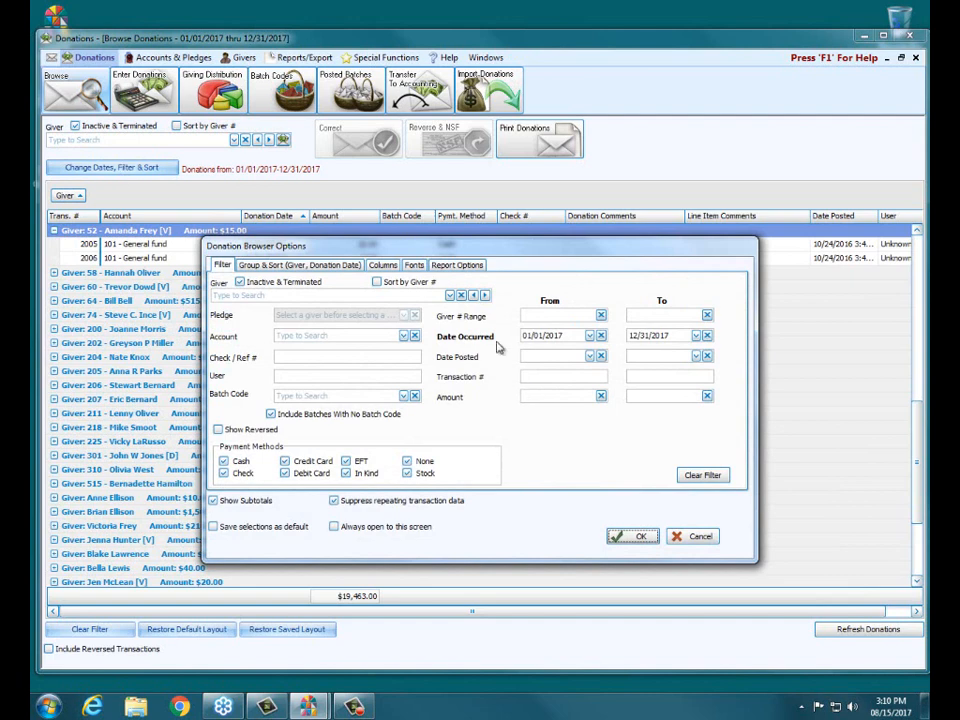
left_click(569, 396)
type("100")
key("Tab")
type("200")
key("Tab")
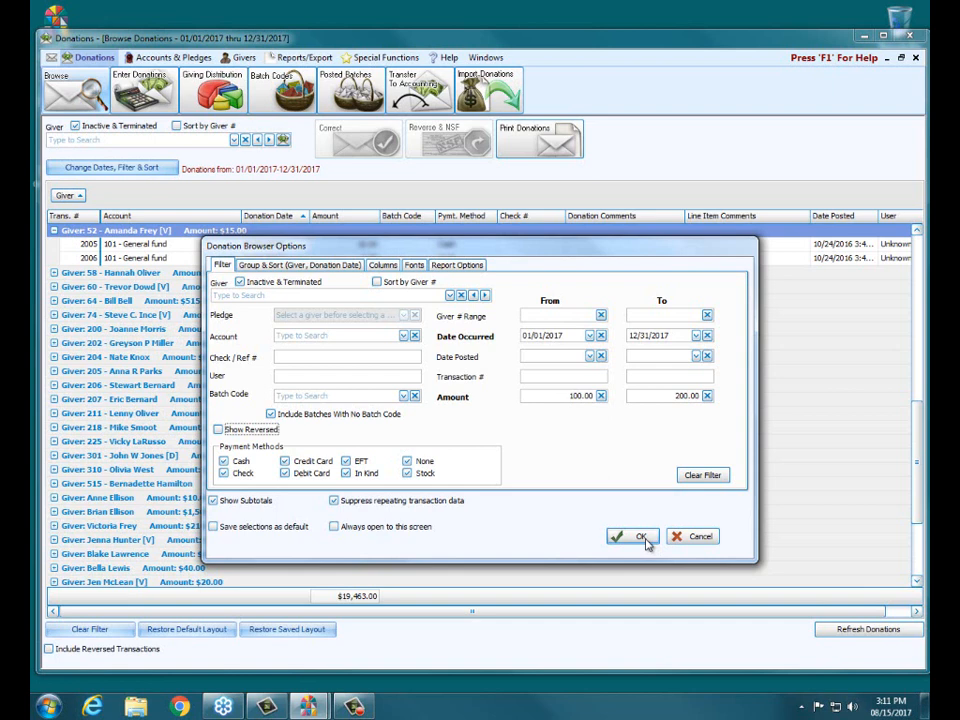
left_click(640, 537)
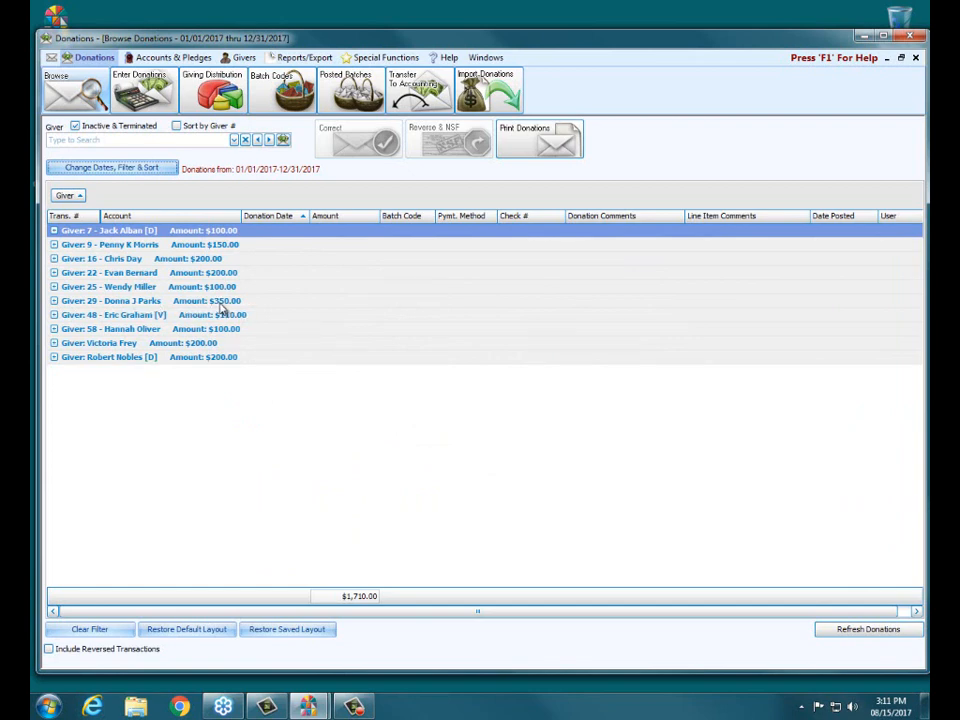
left_click(54, 301)
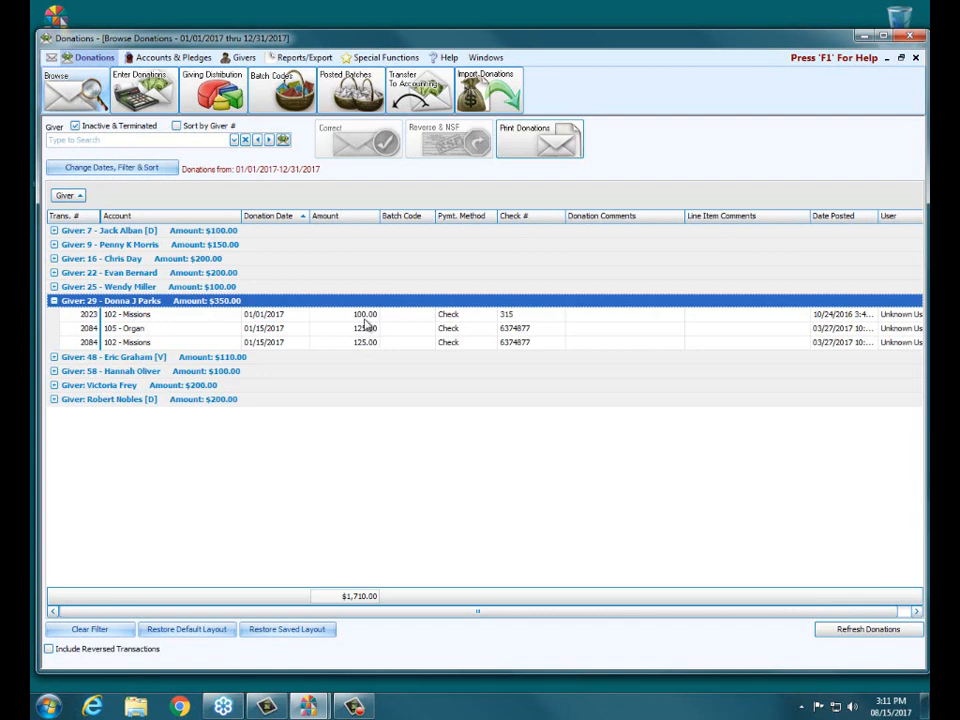
left_click(54, 300)
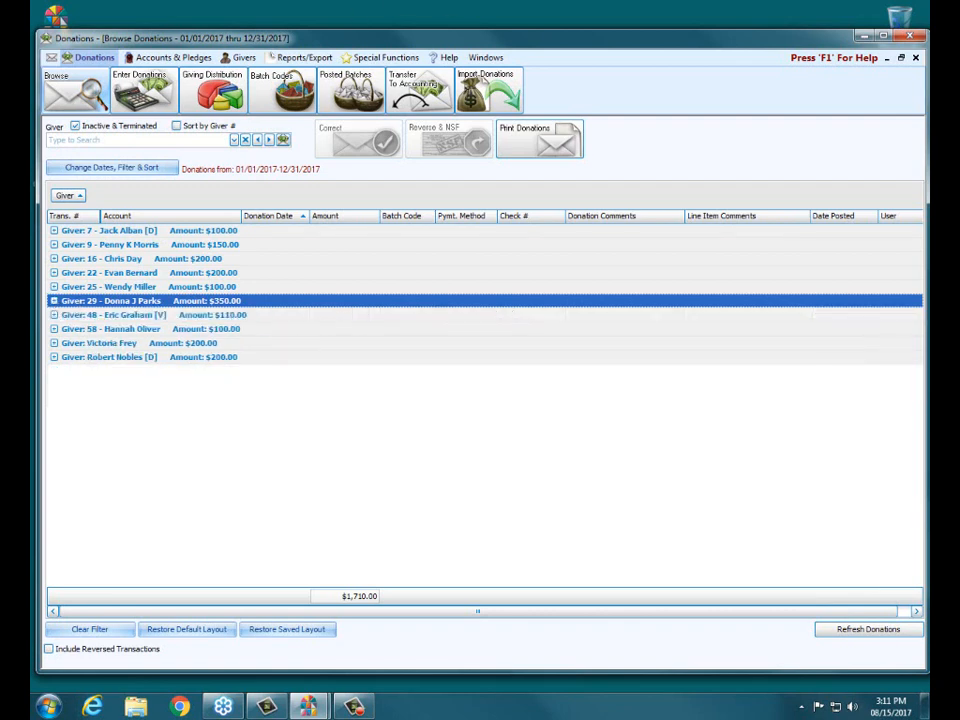
Step: Remove the amount range in the filter options, try the Show Reversed option and reset the filter
left_click(143, 170)
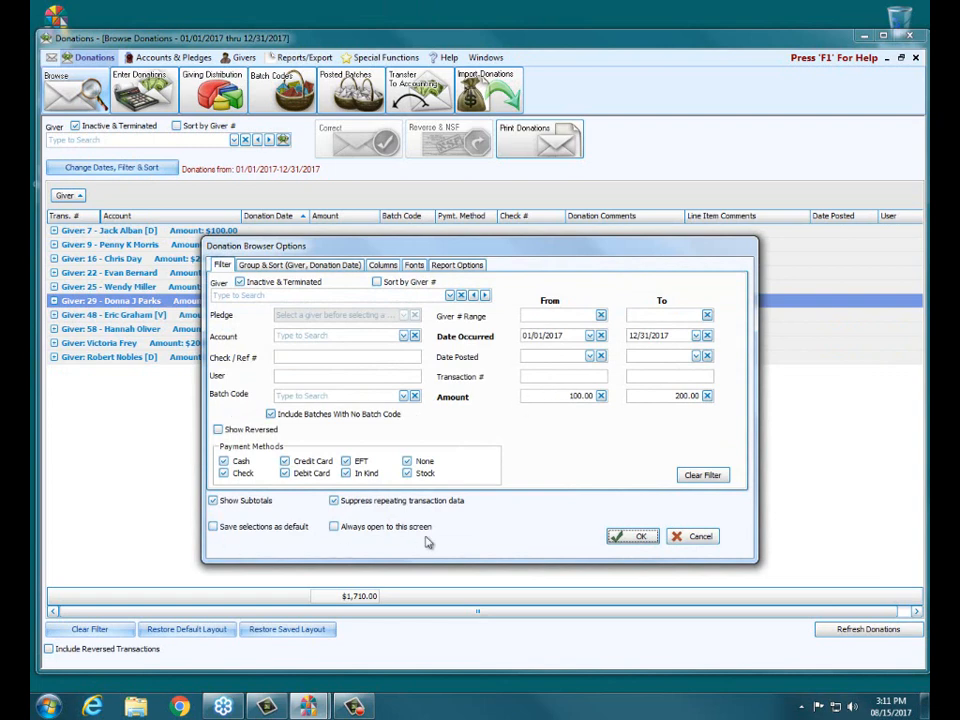
left_click(218, 430)
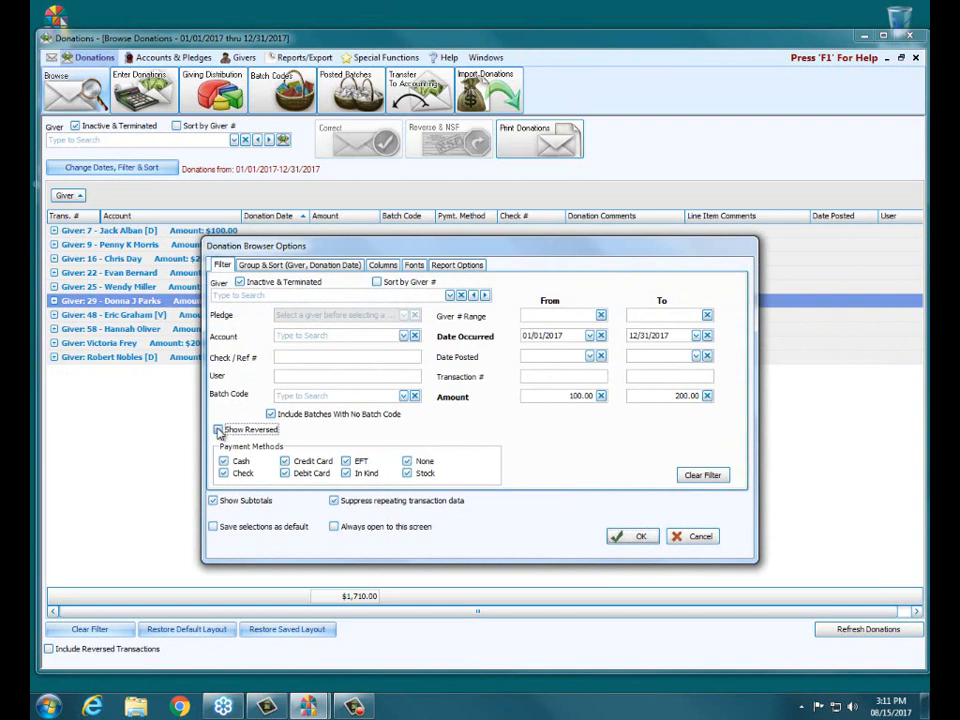
left_click(601, 396)
left_click(707, 396)
left_click(230, 431)
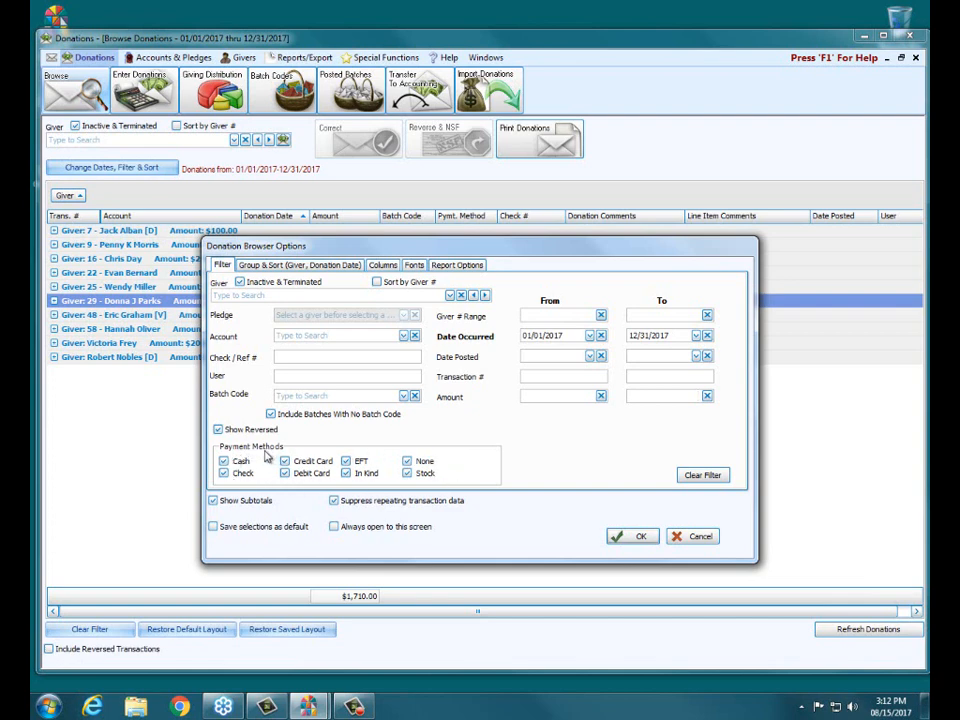
left_click(705, 476)
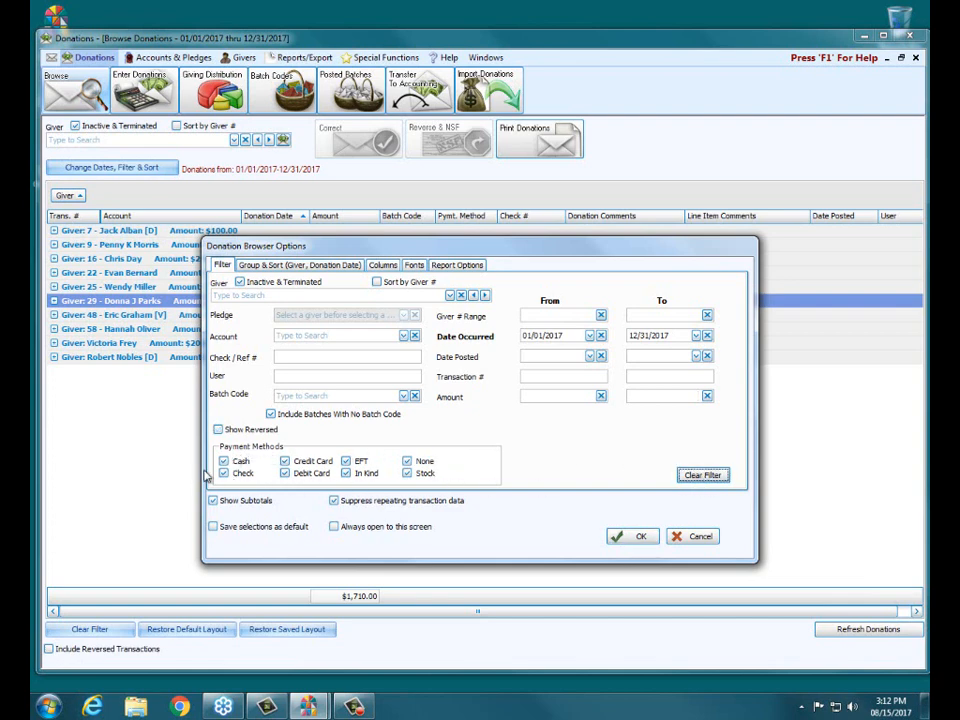
Step: Limit the payment methods in the filter to Check, excluding cash, credit card, debit card, EFT, in kind, none and stock
left_click(224, 461)
left_click(285, 461)
left_click(285, 473)
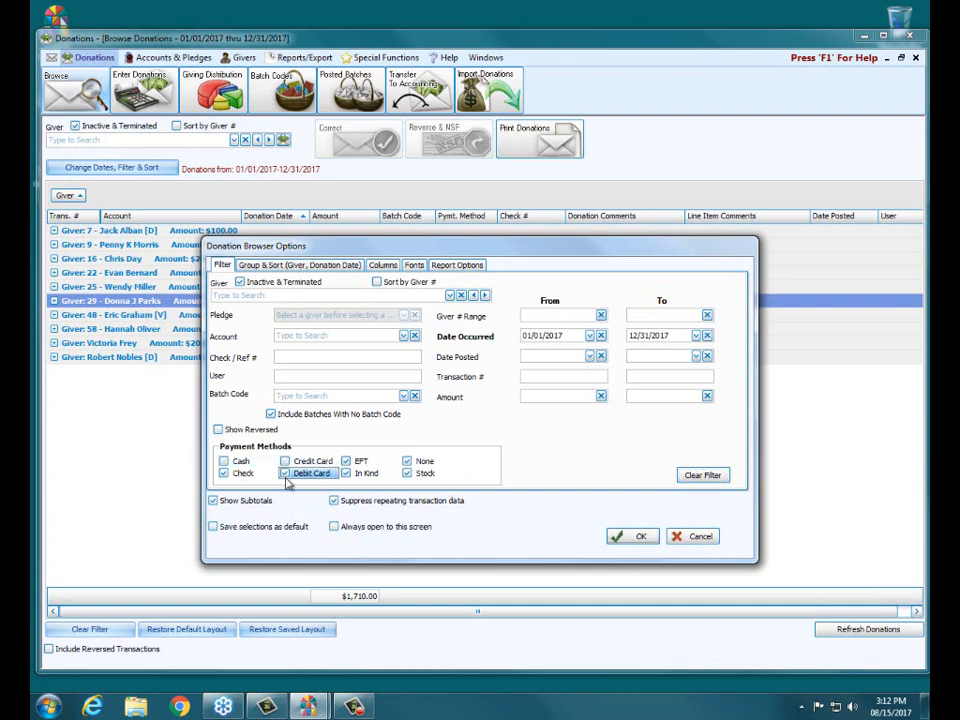
left_click(347, 462)
left_click(346, 473)
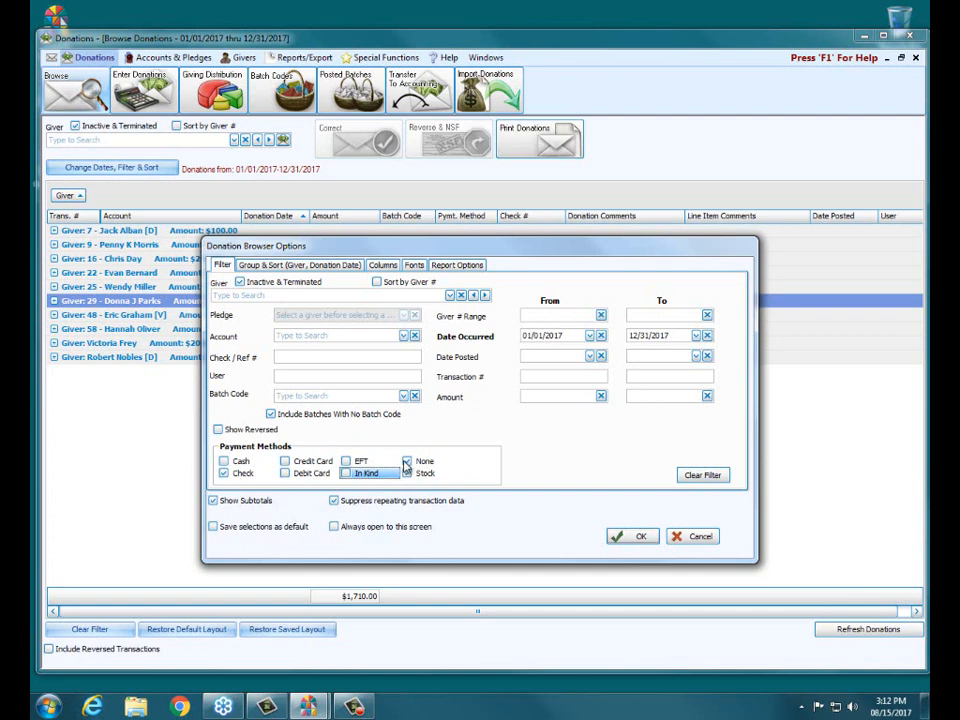
left_click(406, 461)
left_click(406, 473)
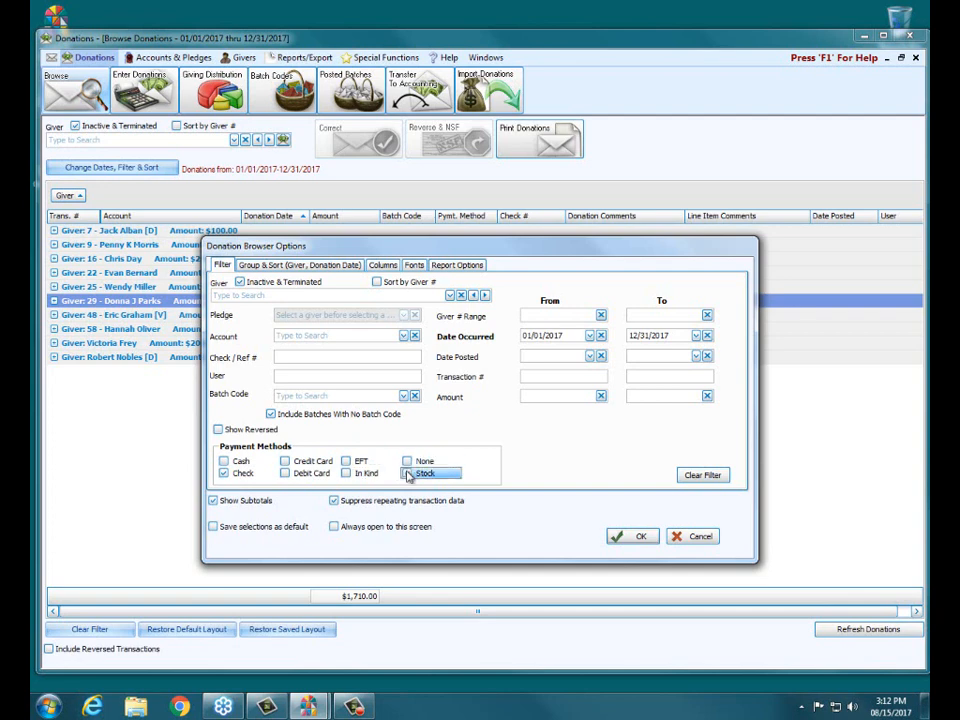
Step: Apply the Check-only payment method filter and expand the first listed giver's donations
left_click(636, 537)
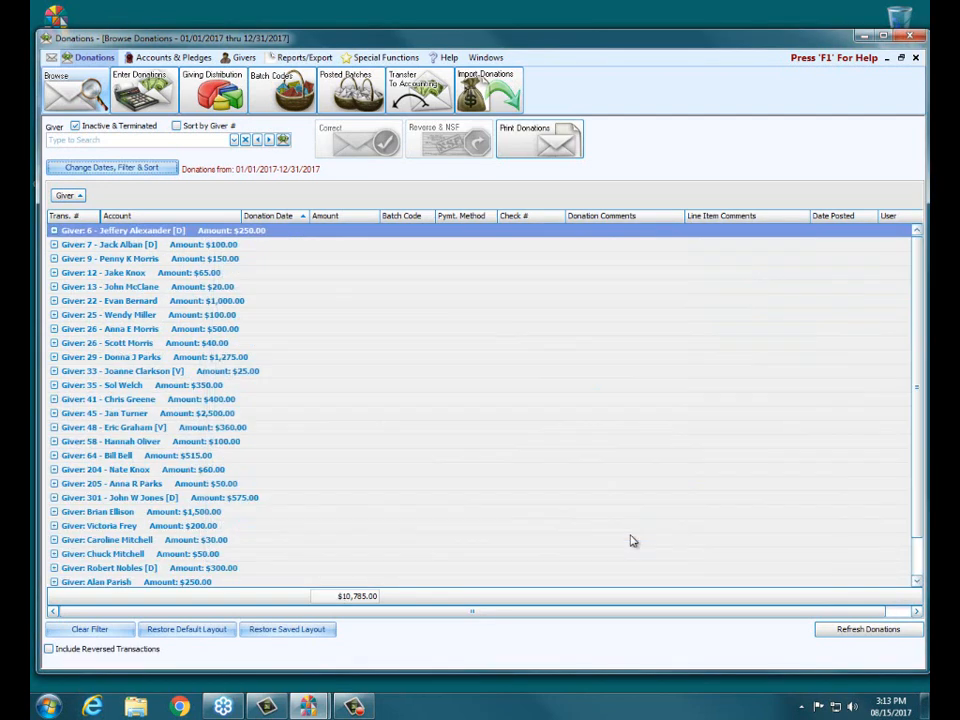
left_click(55, 231)
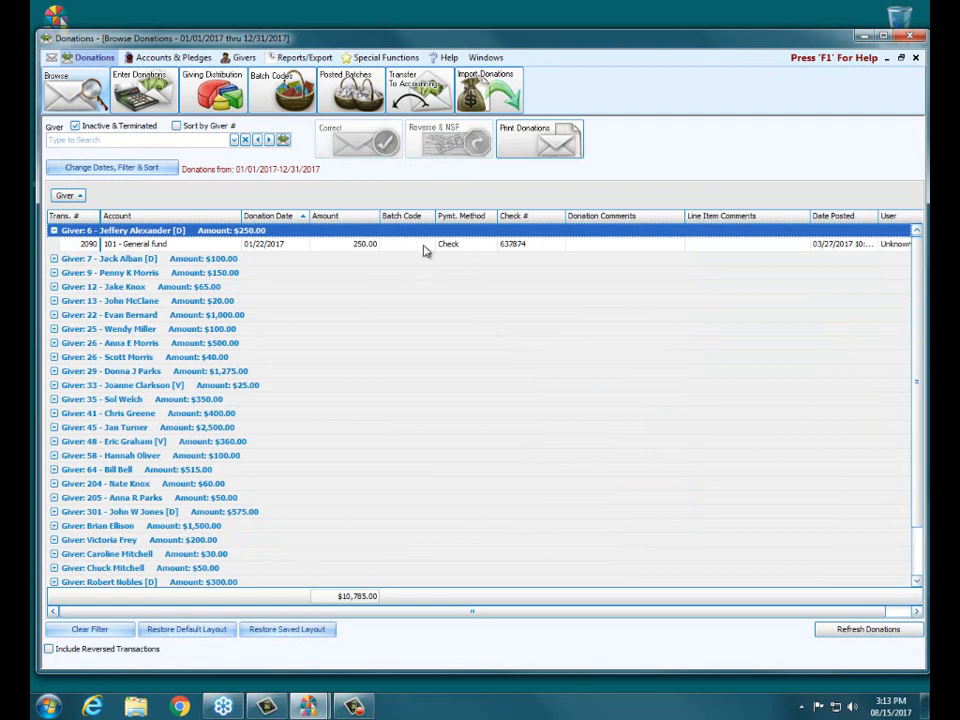
Step: Clear the donation list's filter and try resetting the filter options to include all payment methods
left_click(94, 632)
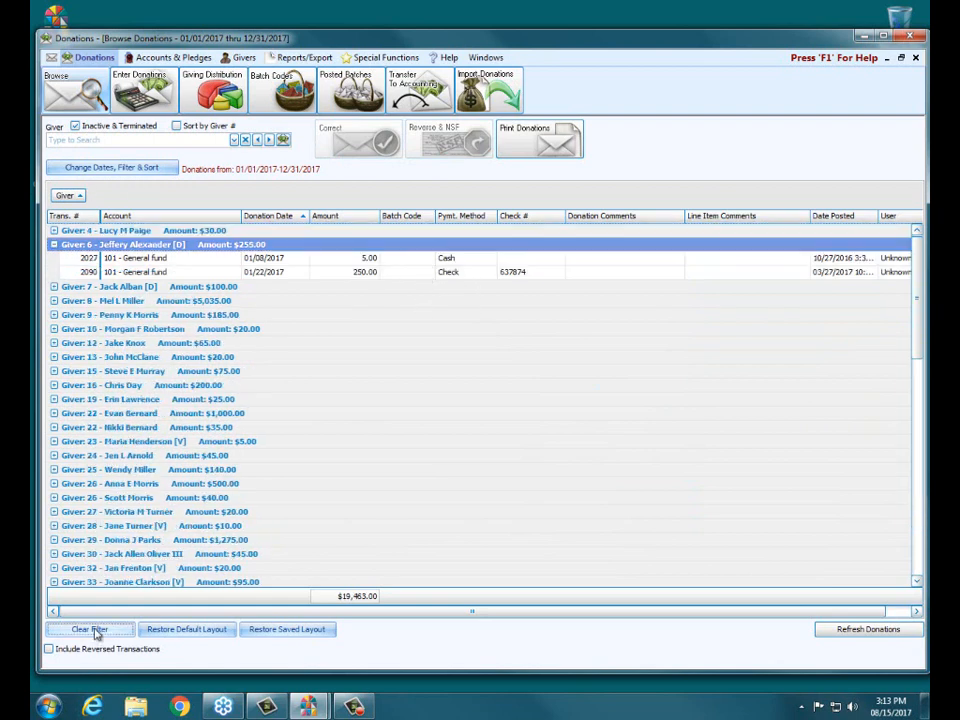
left_click(120, 167)
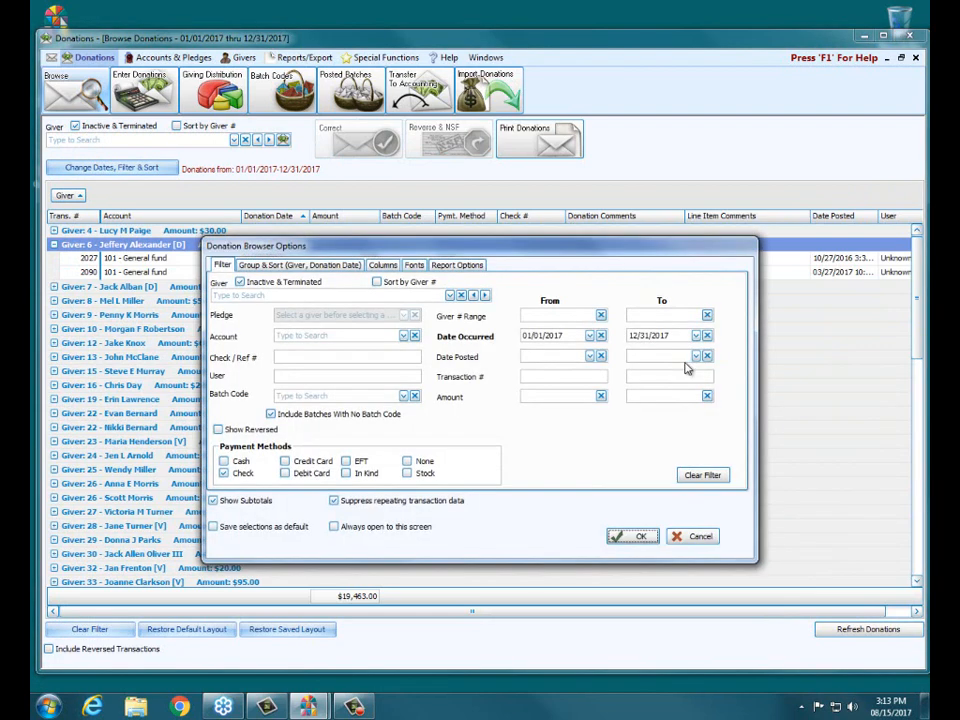
left_click(704, 479)
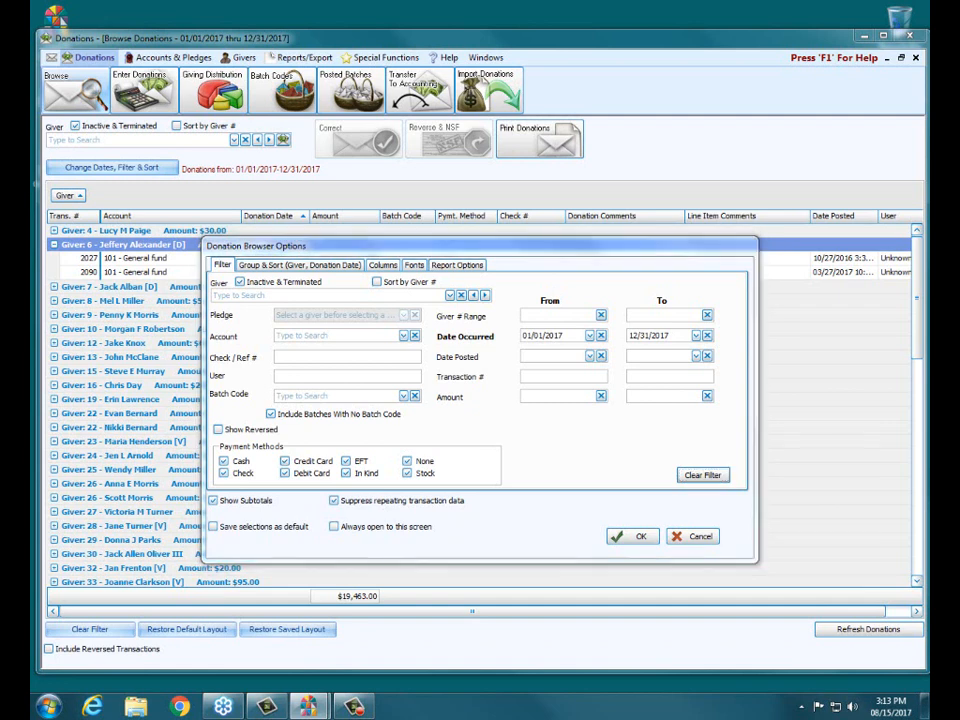
mouse_move(546, 128)
left_mouse_down()
mouse_move(495, 152)
mouse_move(583, 141)
left_mouse_up()
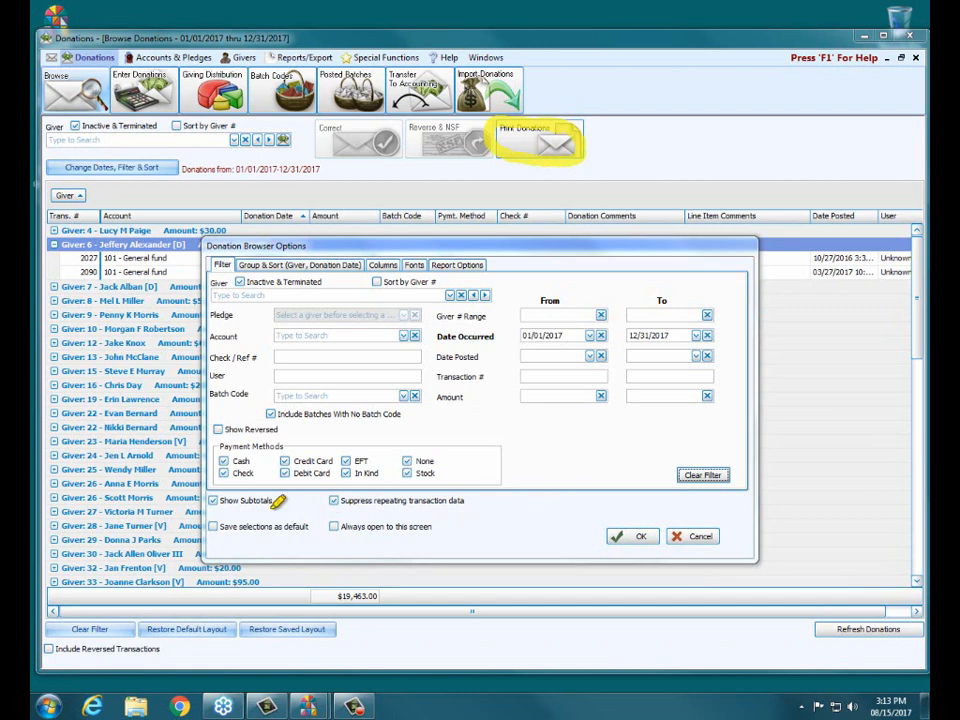
left_click_drag(219, 494, 465, 496)
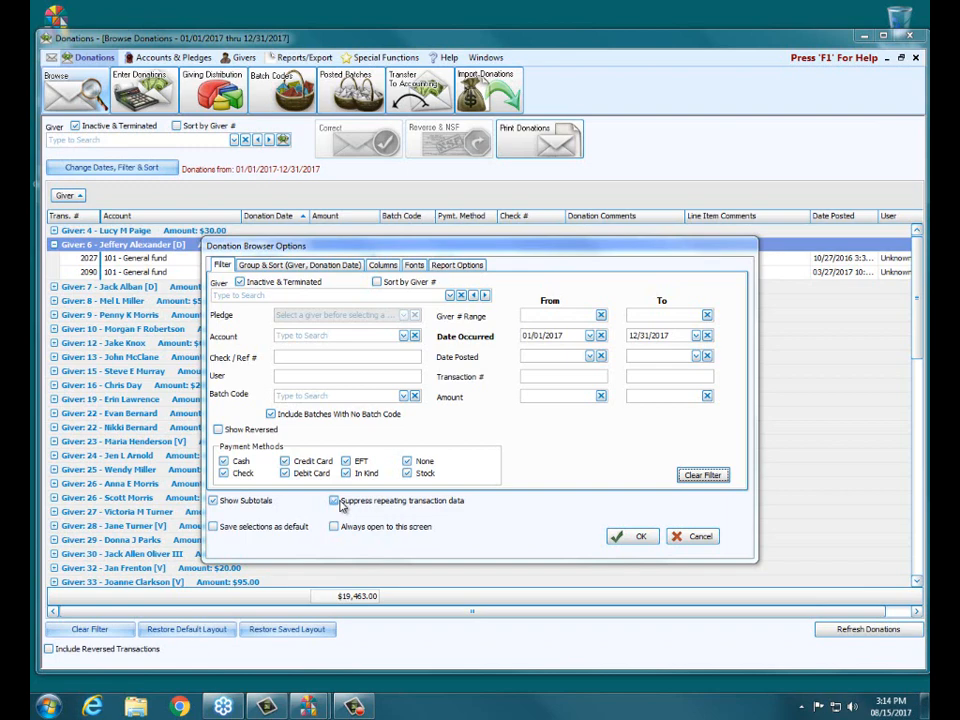
left_click_drag(330, 249, 325, 219)
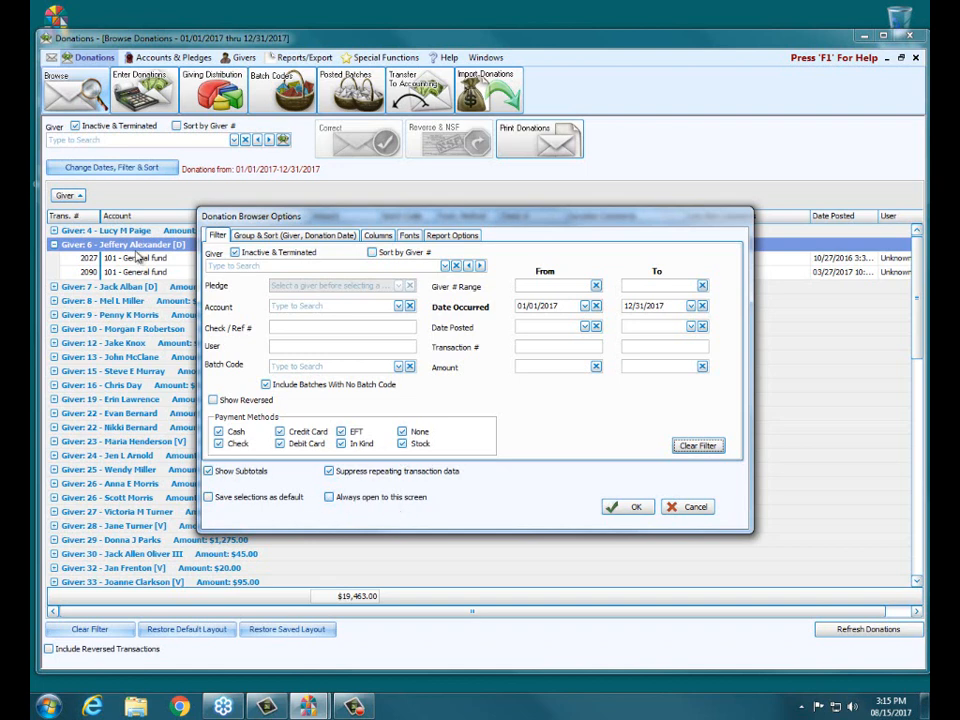
left_click(628, 507)
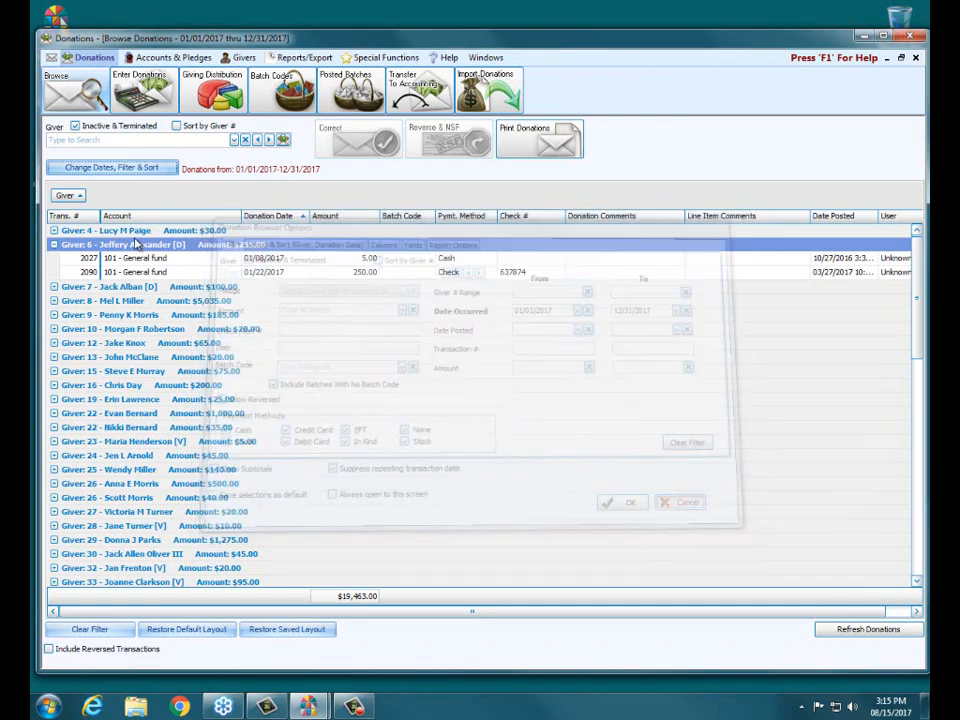
Step: Set sort field 1 to Account to group the donations by account, and expand the 101 - General fund group
left_click(122, 166)
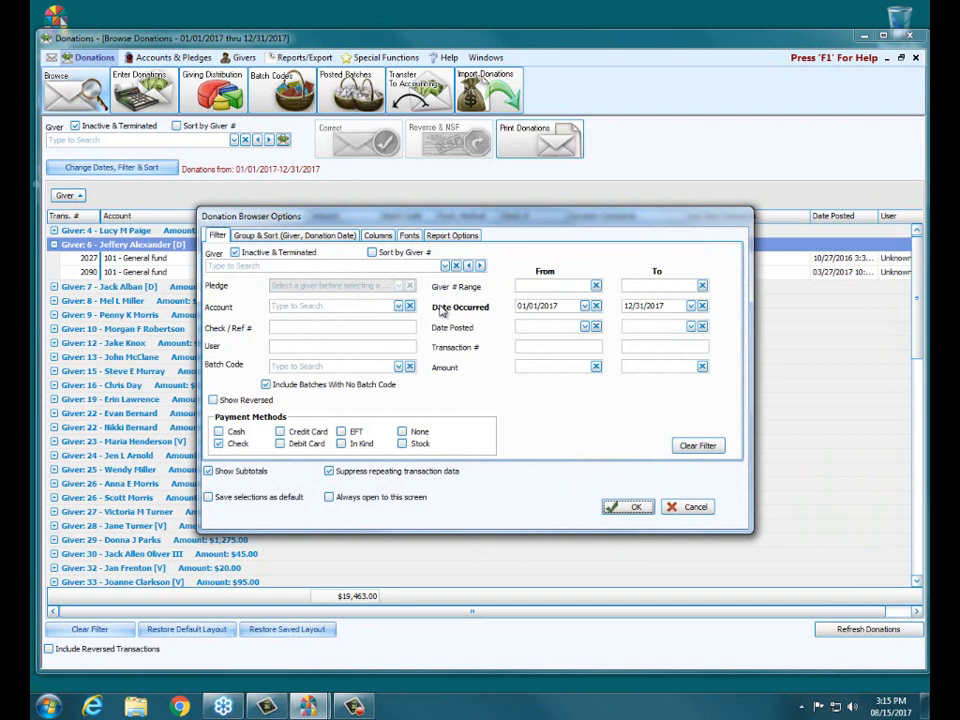
left_click(314, 236)
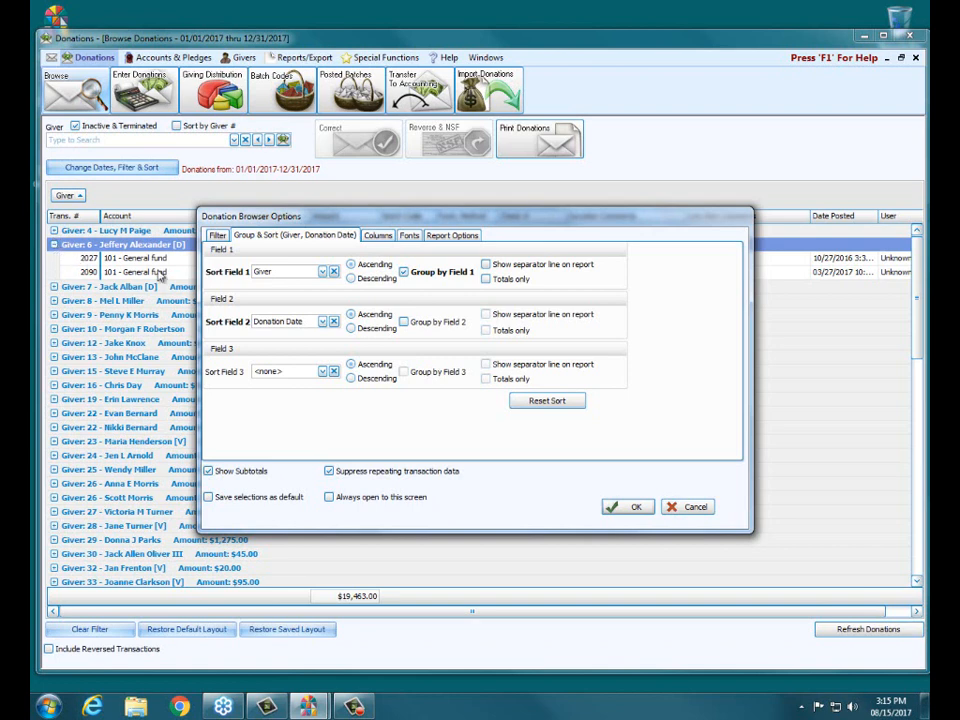
left_click(323, 271)
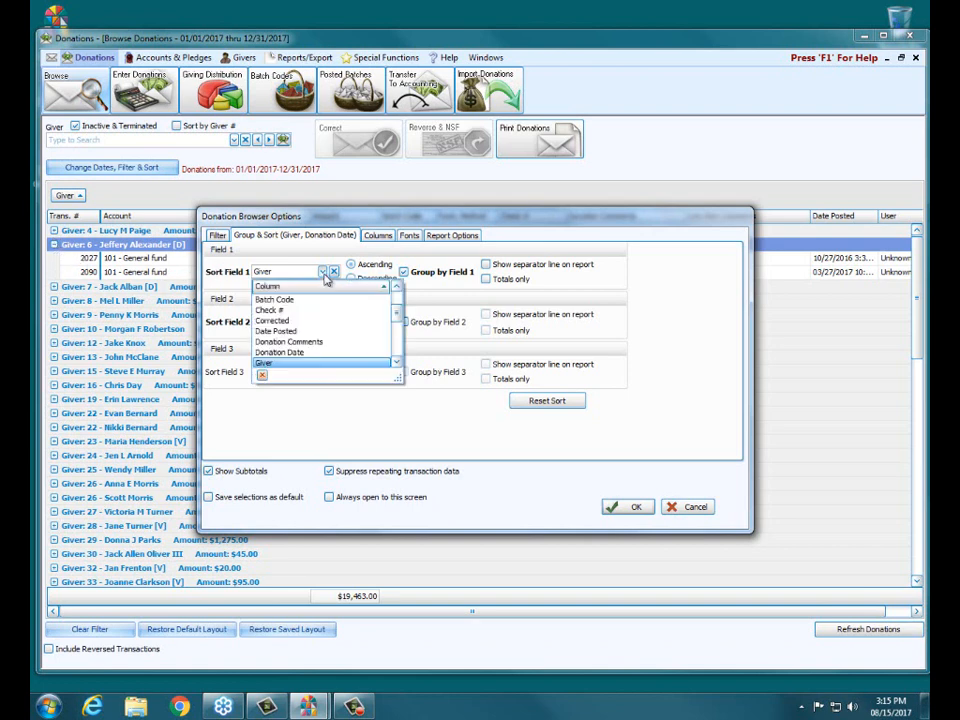
scroll(337, 322, "up", 2)
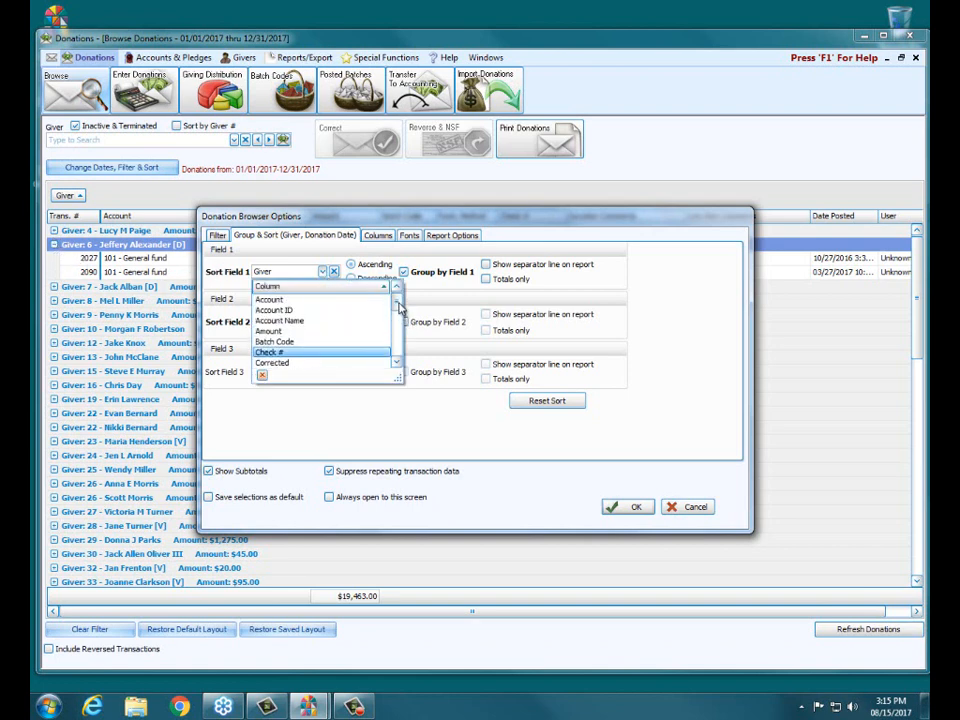
left_click(305, 301)
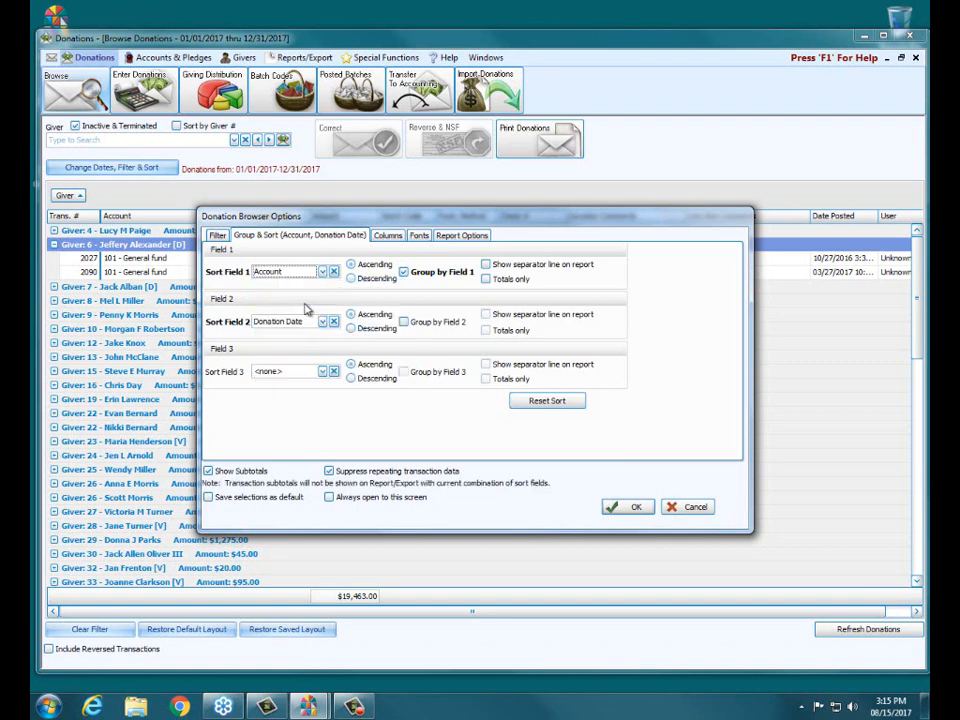
left_click(634, 507)
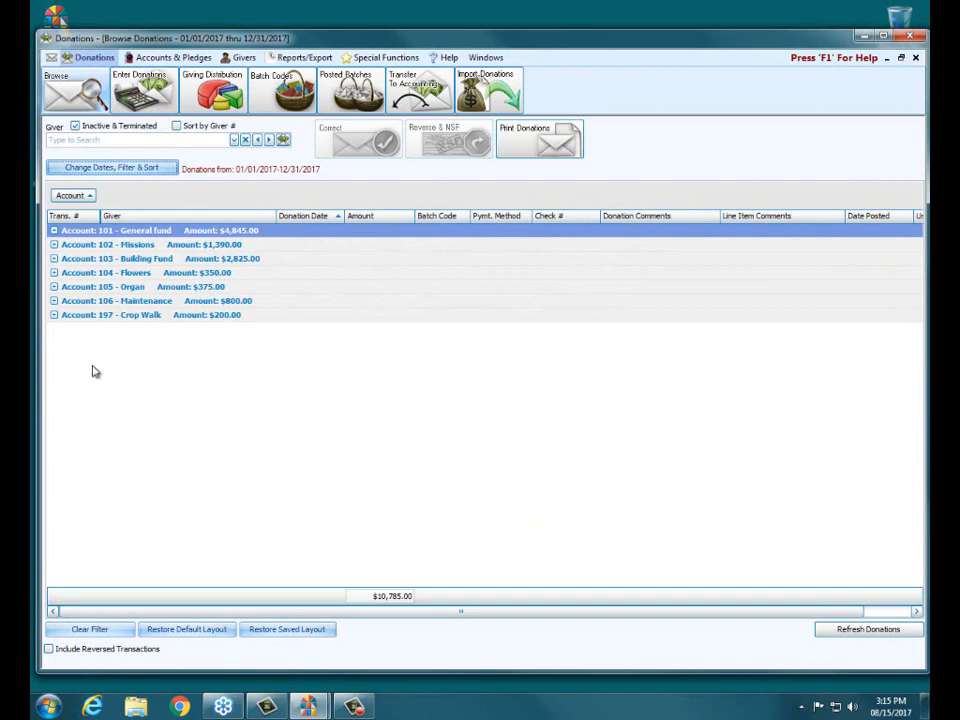
left_click(54, 231)
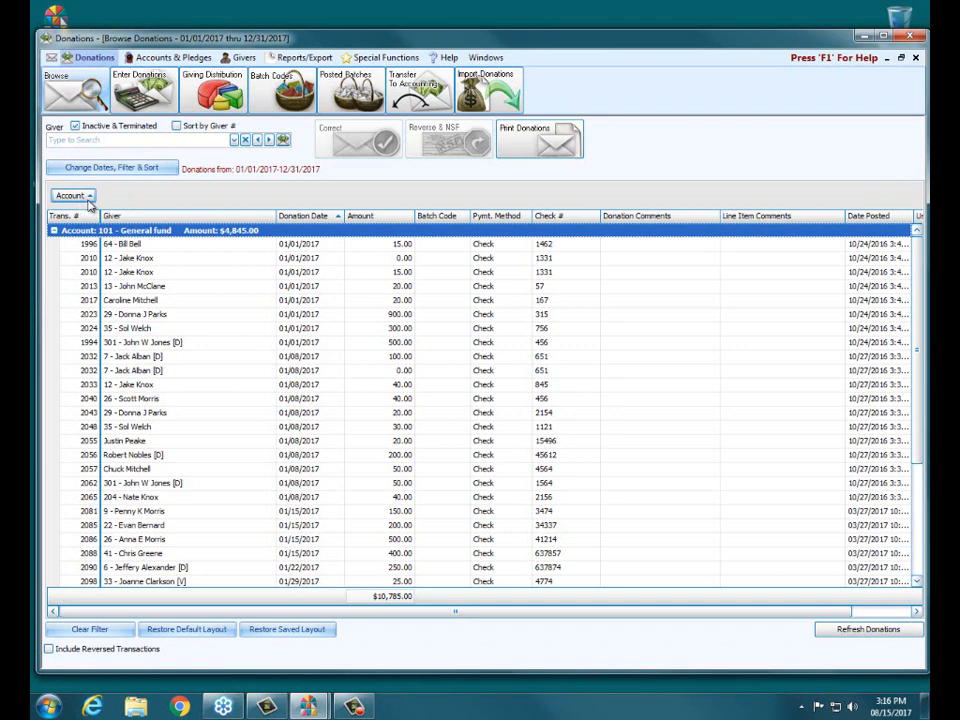
Step: Add Giver as a second grouping level under Account and check the first two givers within the General fund
mouse_move(125, 222)
left_mouse_down()
mouse_move(101, 190)
mouse_move(112, 205)
left_mouse_up()
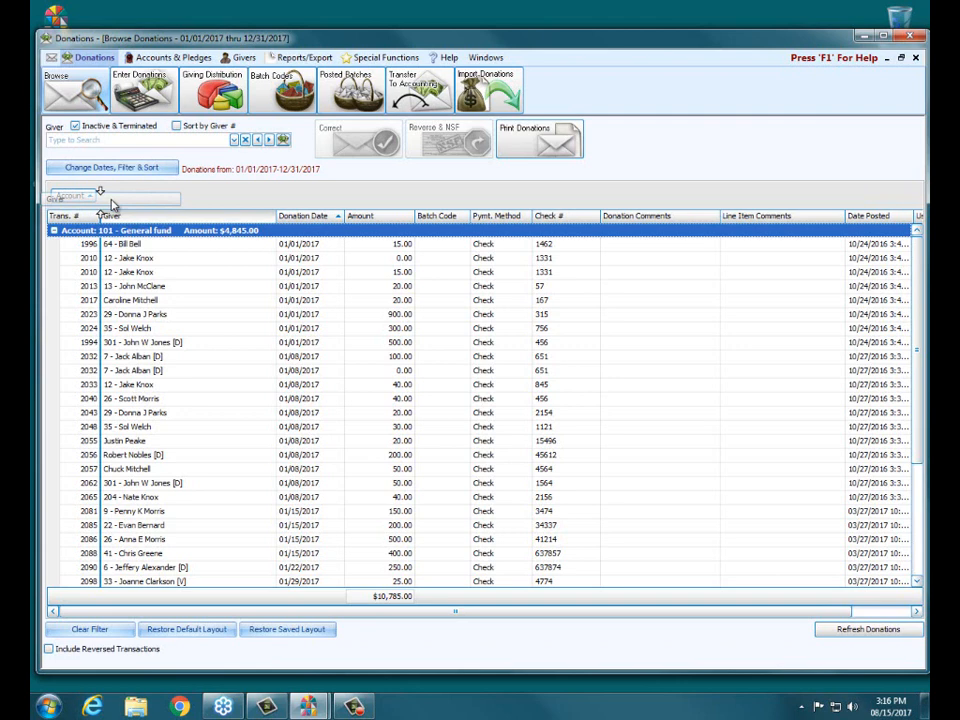
left_click_drag(112, 202, 116, 203)
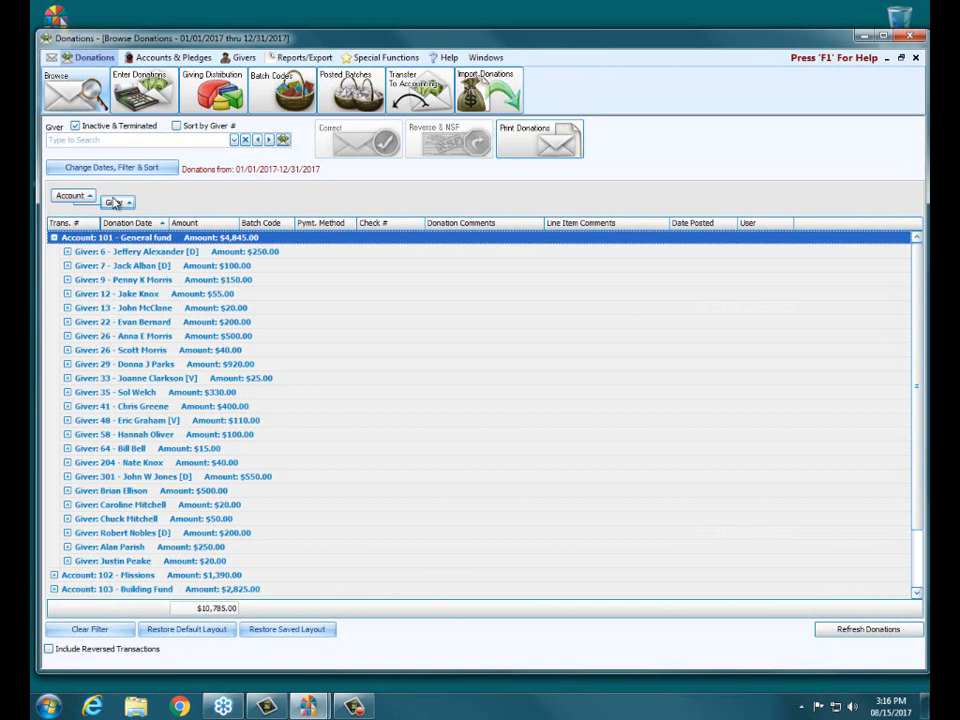
left_click(54, 238)
left_click(54, 238)
left_click(67, 252)
left_click(67, 252)
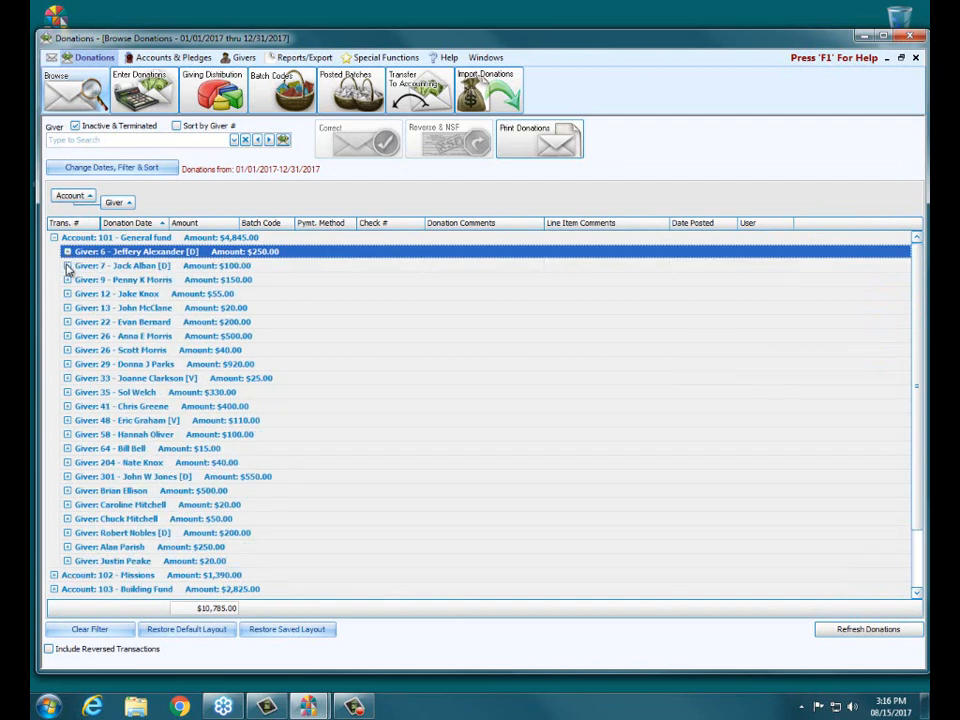
left_click(67, 266)
left_click(67, 266)
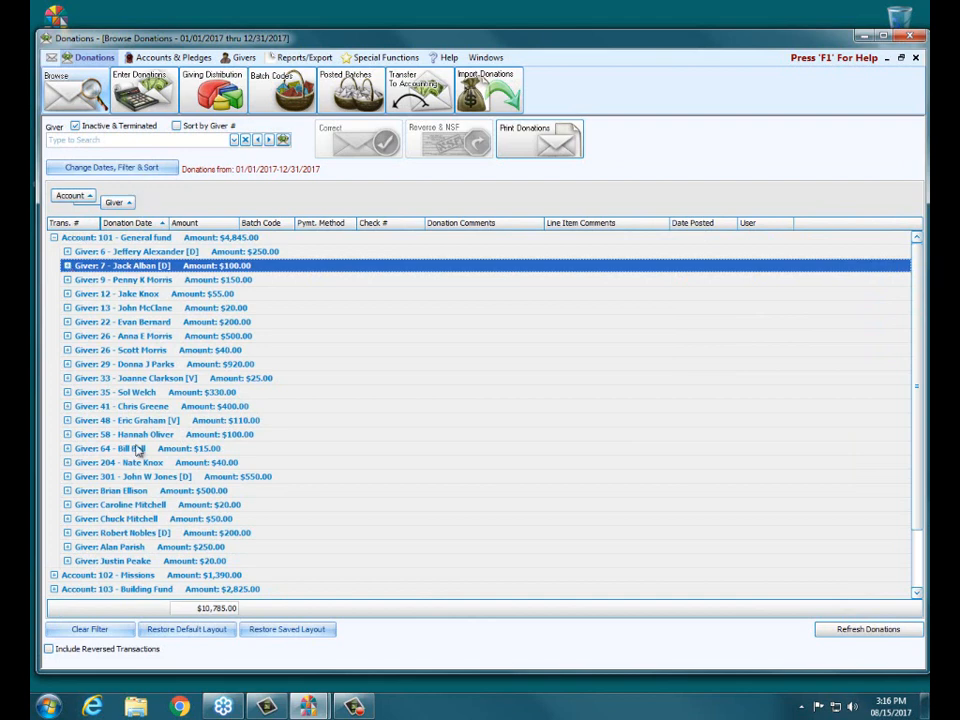
Step: Clear the filter from the donation list and review the columns available for sort field 1 in the grouping options
left_click(120, 629)
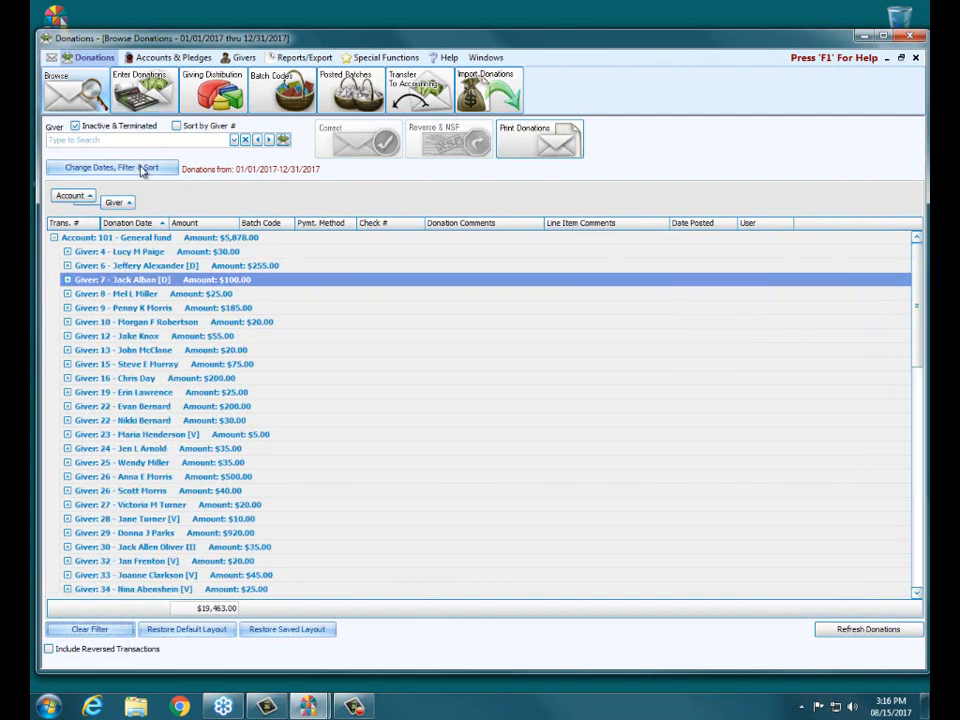
left_click(143, 169)
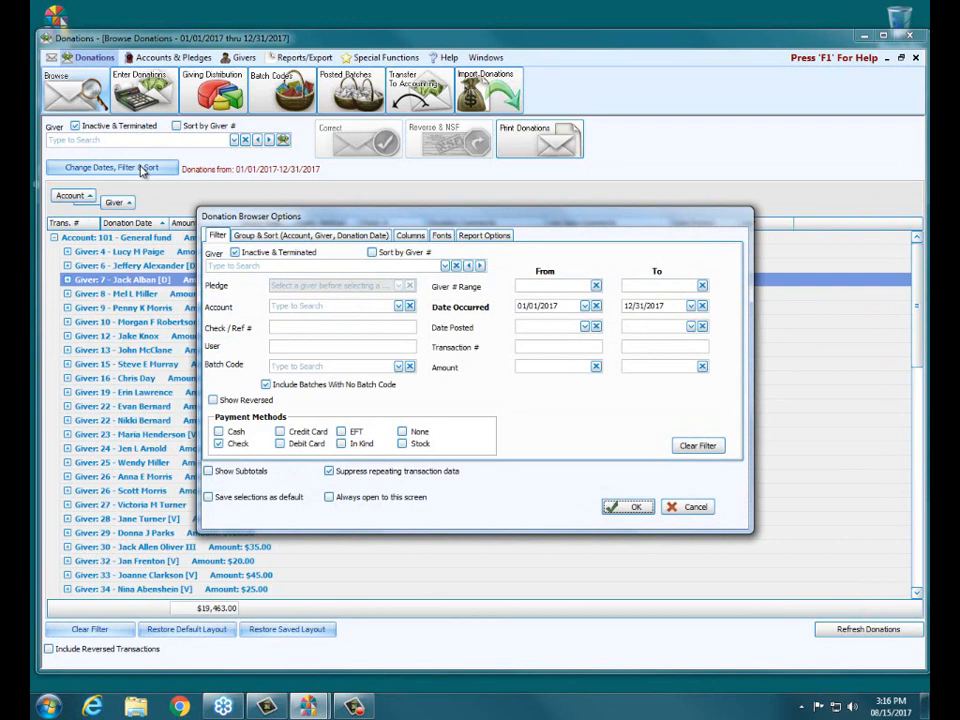
left_click(380, 236)
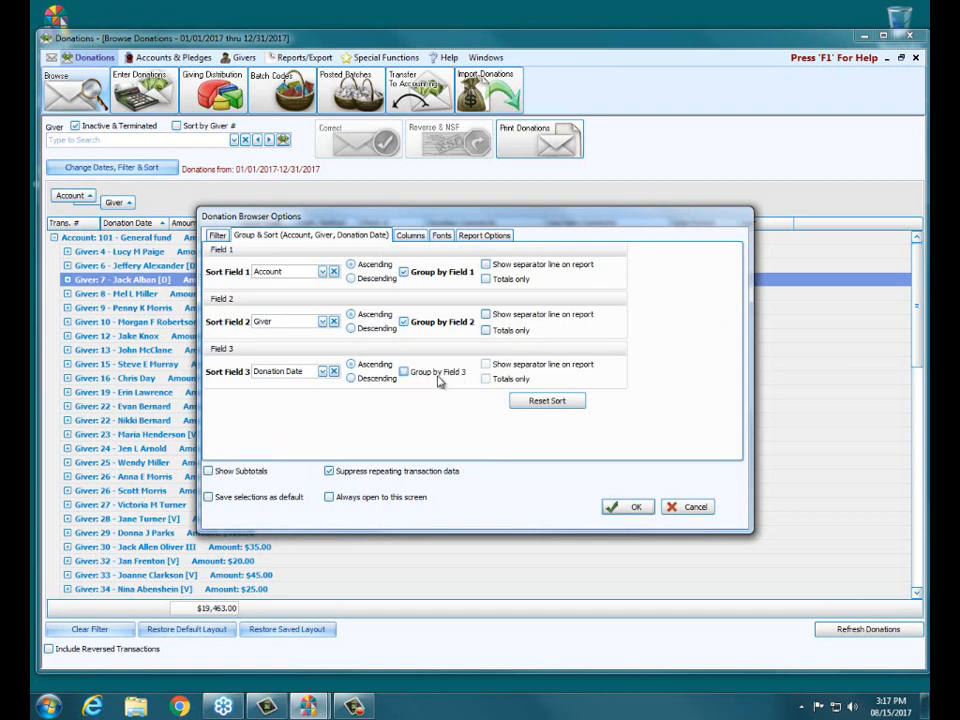
left_click(322, 271)
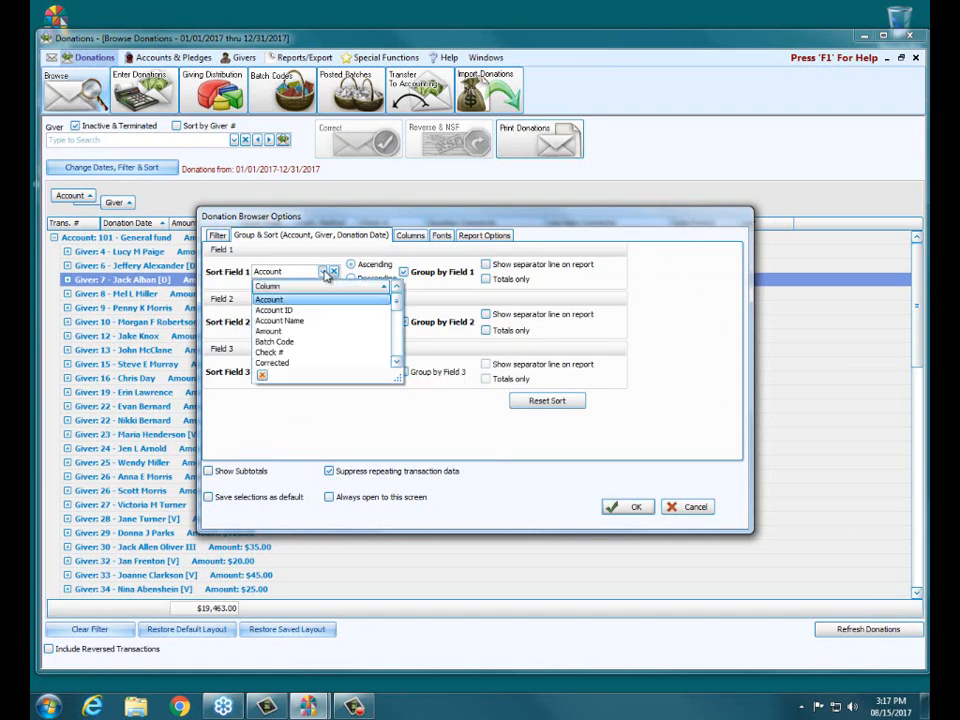
mouse_move(396, 305)
left_mouse_down()
mouse_move(398, 352)
mouse_move(398, 298)
left_mouse_up()
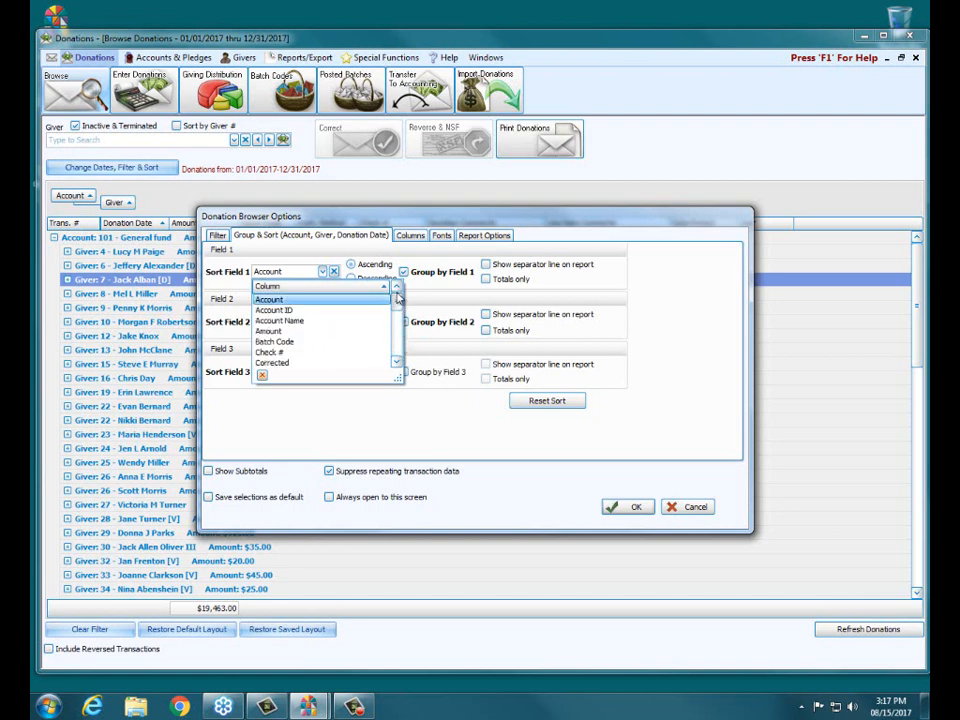
left_click(322, 272)
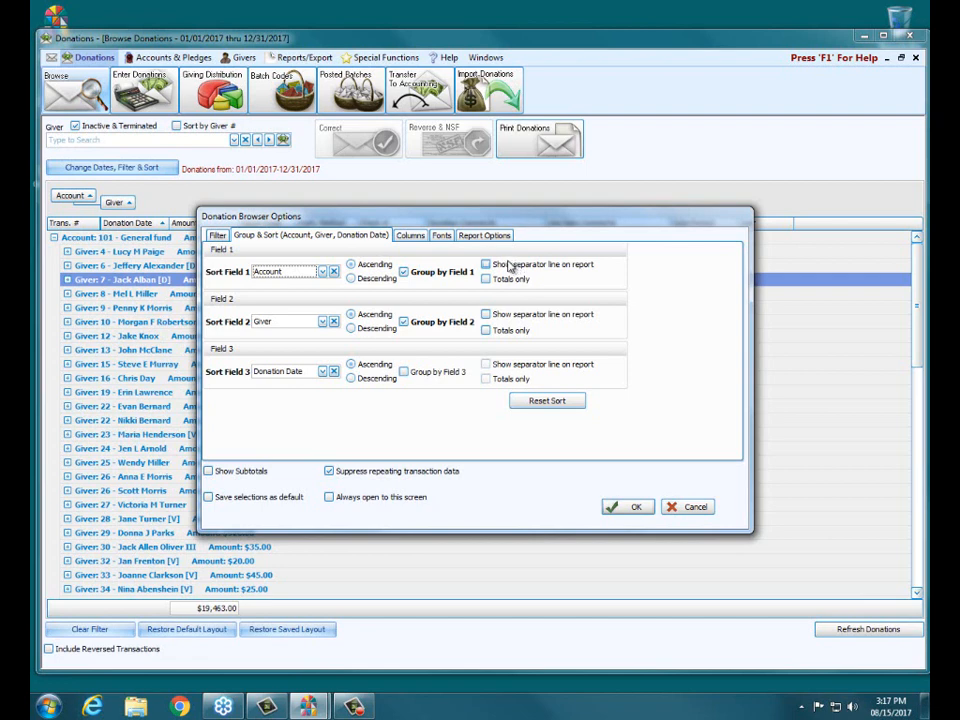
Step: Move the Trans. # column down the visible columns list so that it follows Batch Code
left_click(407, 237)
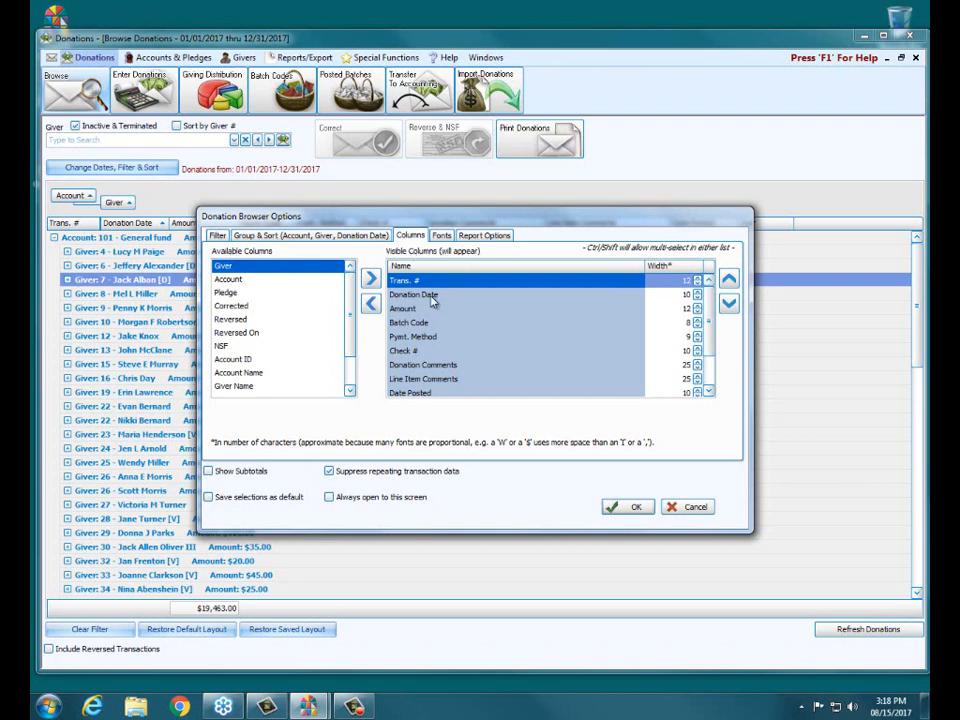
left_click(729, 304)
left_click(729, 304)
left_click(729, 304)
left_click(729, 304)
left_click(729, 279)
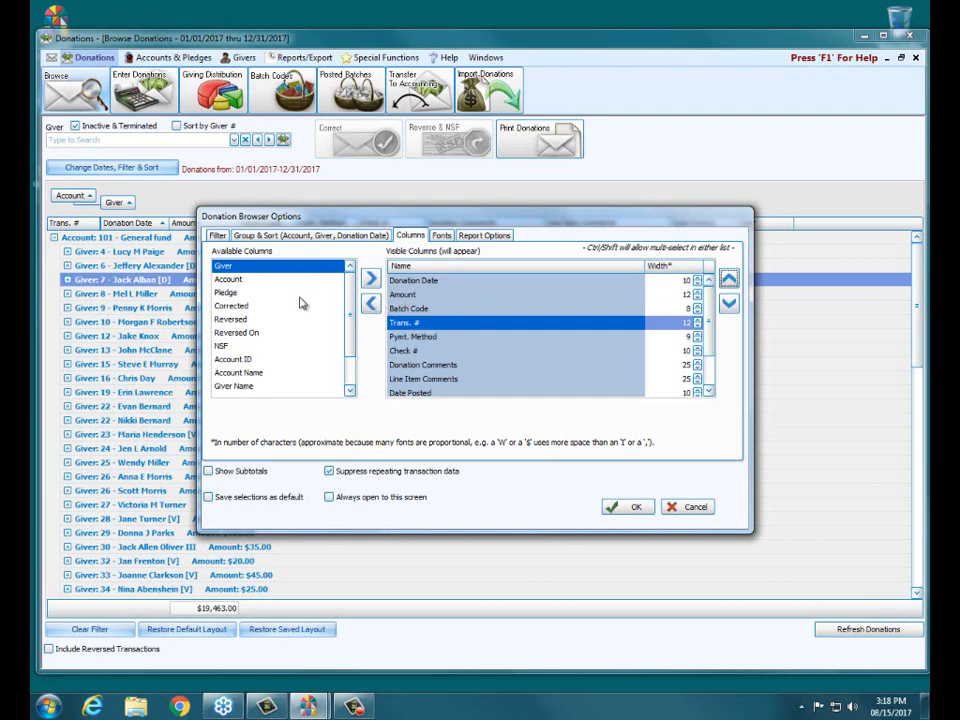
Step: Remove Batch Code, Donation Comments, Line Item Comments and Trans. # from the visible columns, and add Trans. # back
left_click(416, 310)
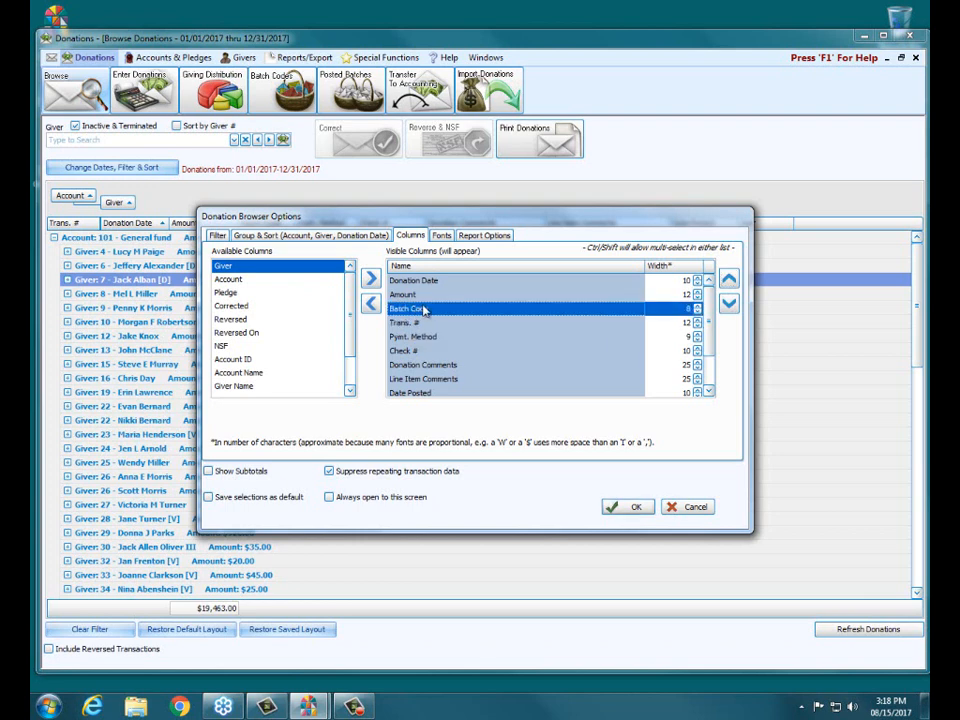
left_click(370, 305)
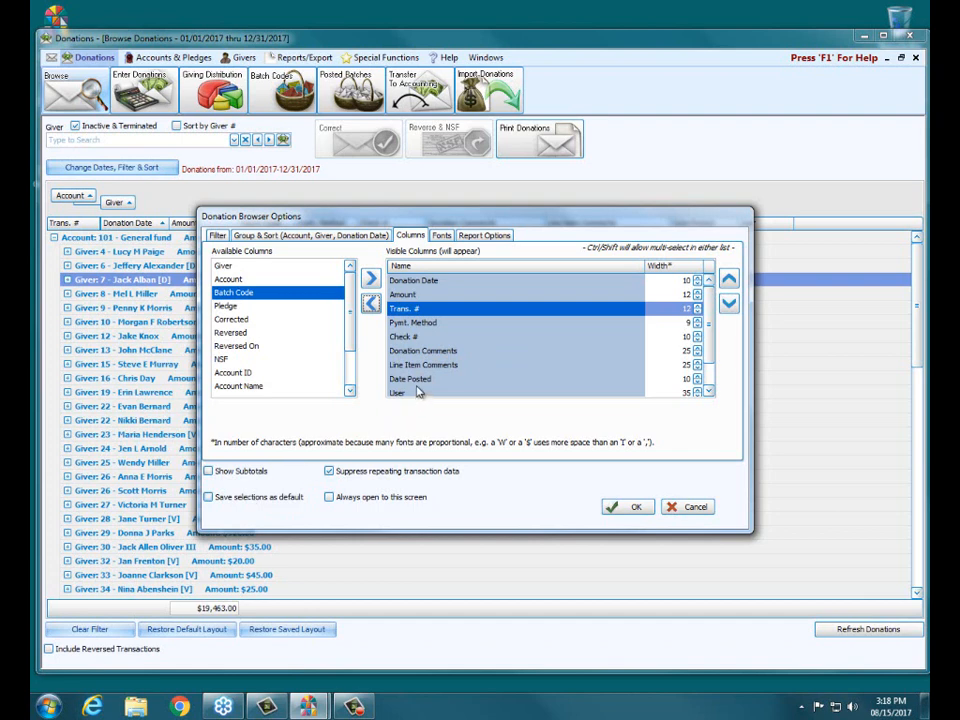
double_click(418, 352)
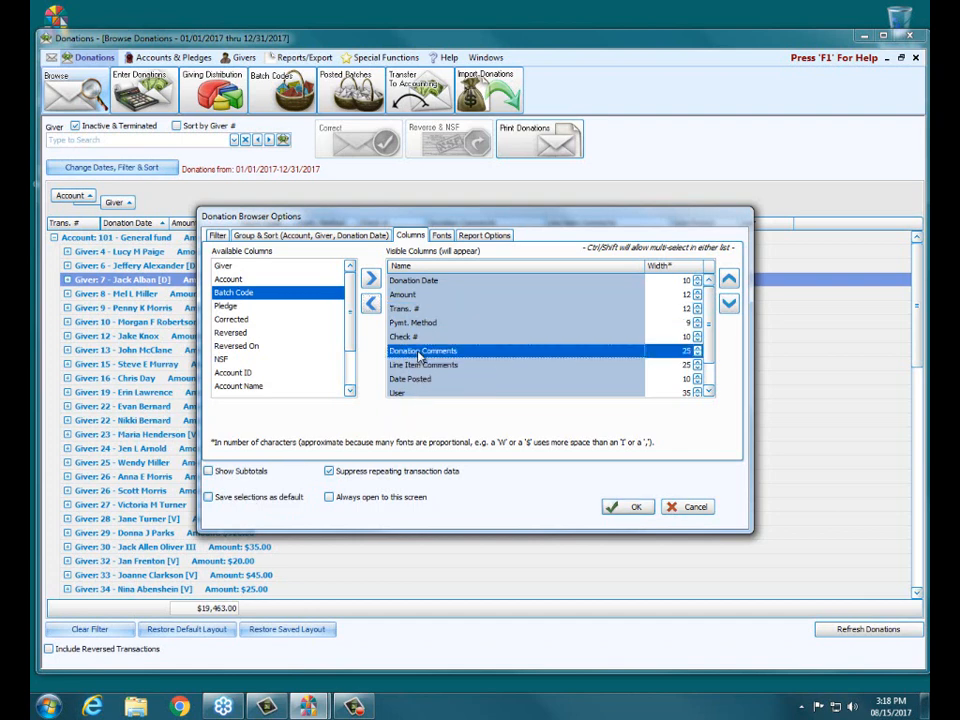
double_click(420, 354)
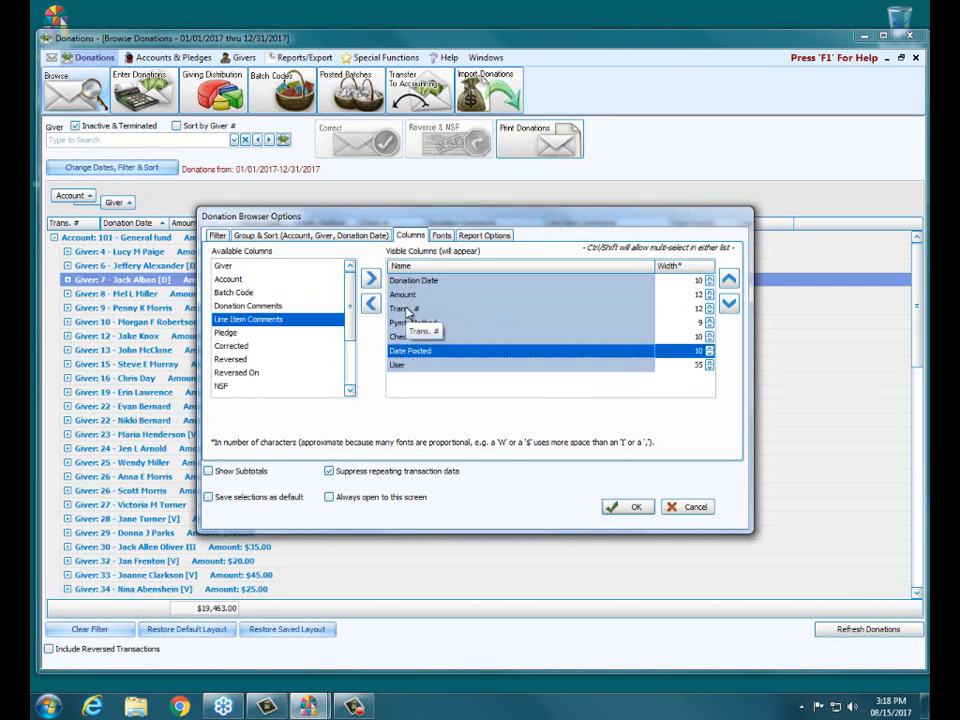
double_click(406, 311)
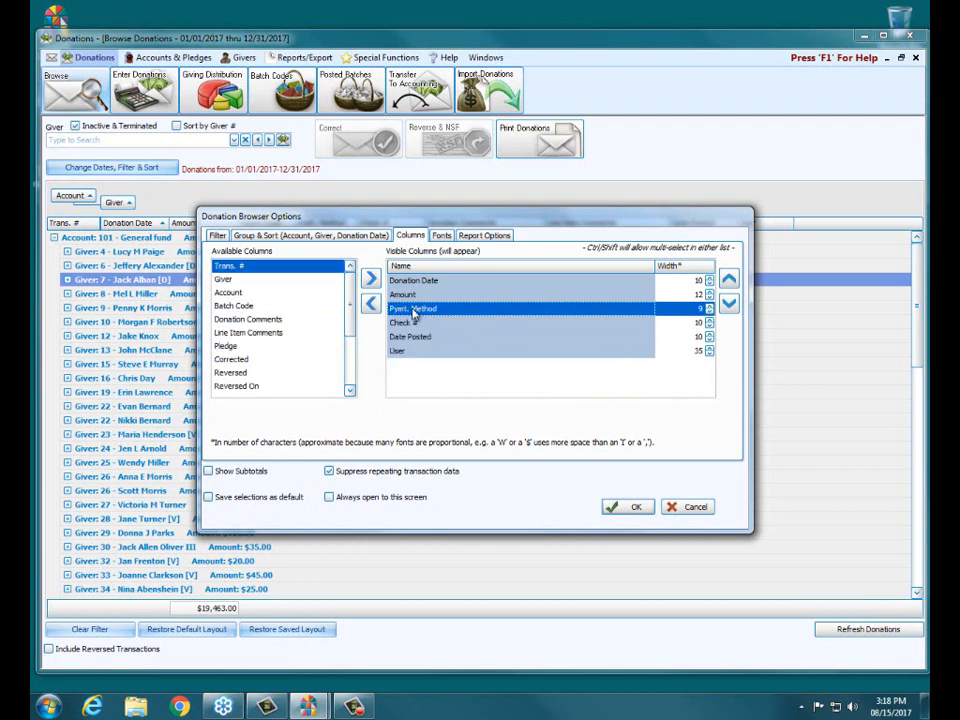
double_click(300, 266)
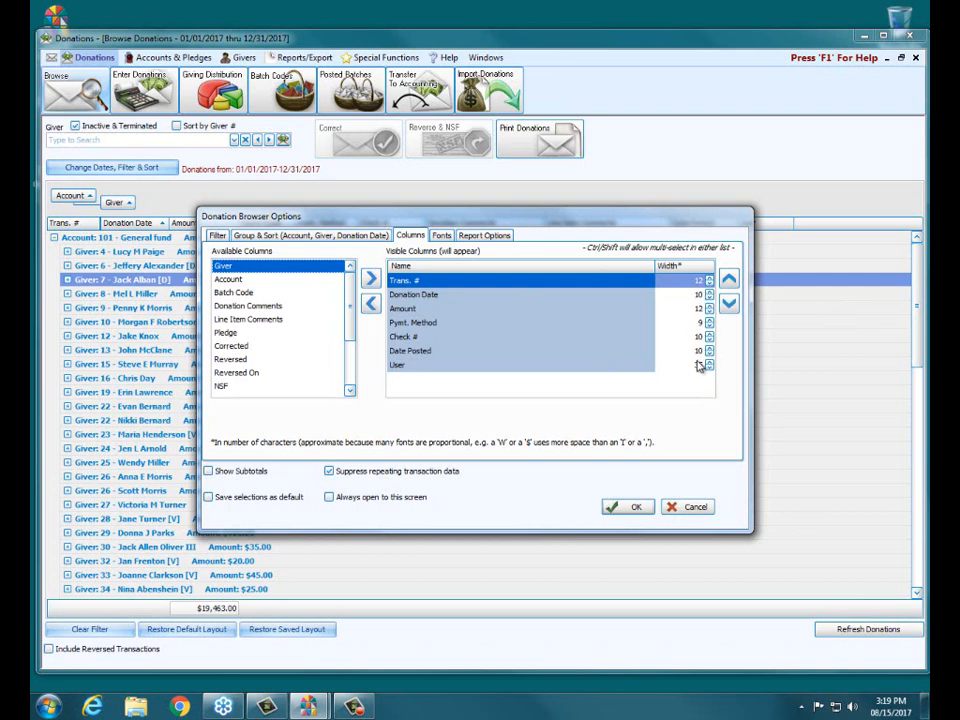
Step: Open the font settings for the page header, column headings and body text
left_click(443, 236)
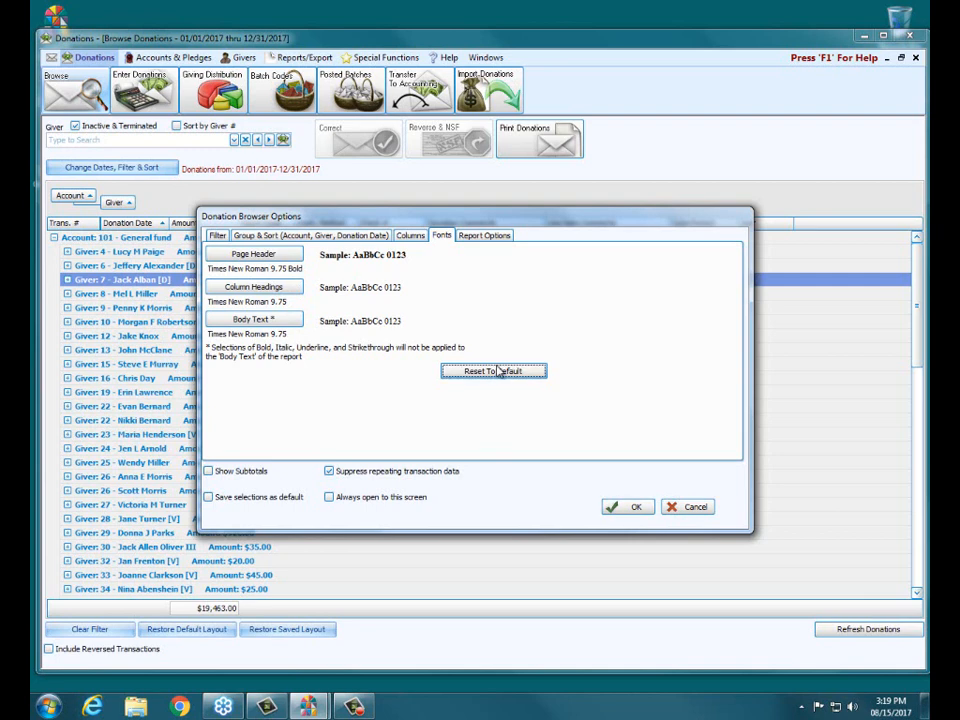
Step: Examine the report indicator options and review the font, column, grouping and sorting settings of the donation browser, ending at the filter criteria
left_click(496, 240)
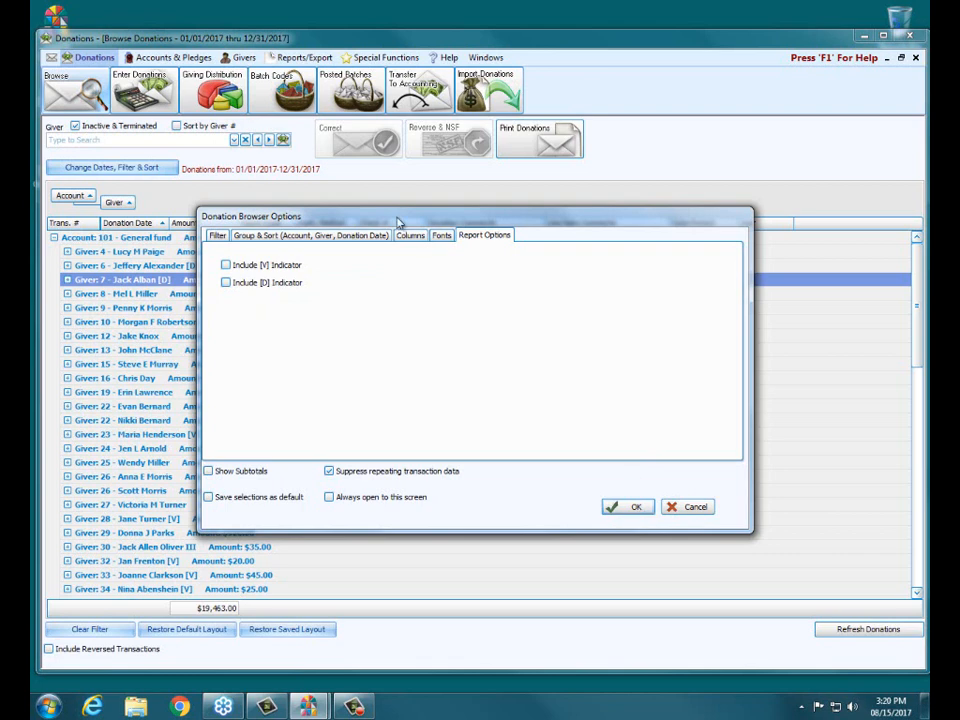
left_click(216, 236)
left_click(272, 237)
left_click(410, 235)
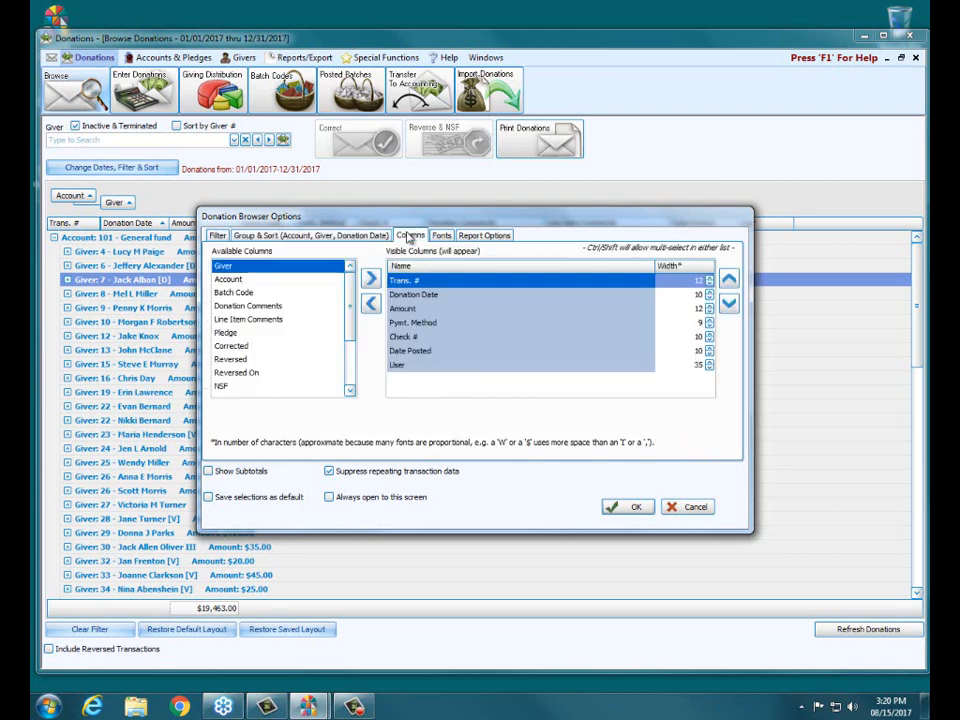
left_click(440, 235)
left_click(474, 236)
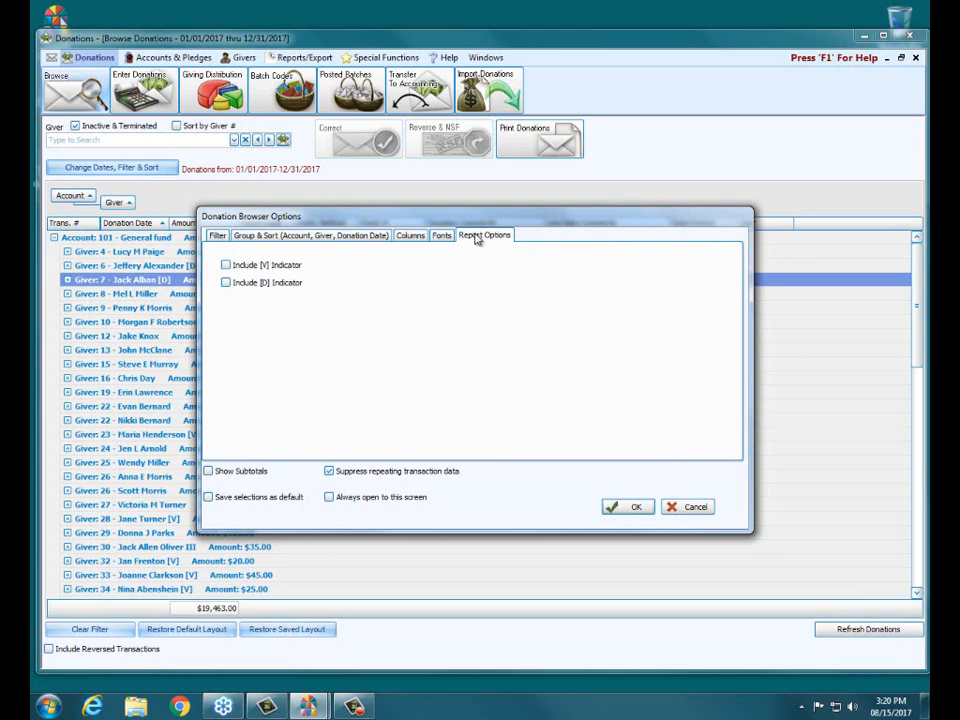
left_click(442, 236)
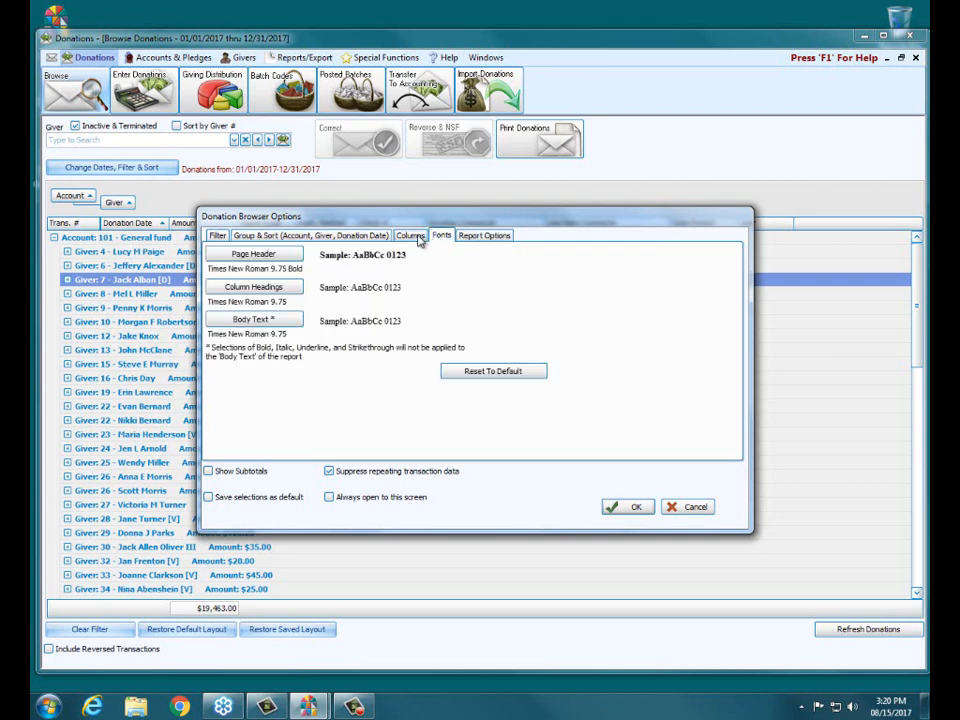
left_click(410, 235)
left_click(310, 235)
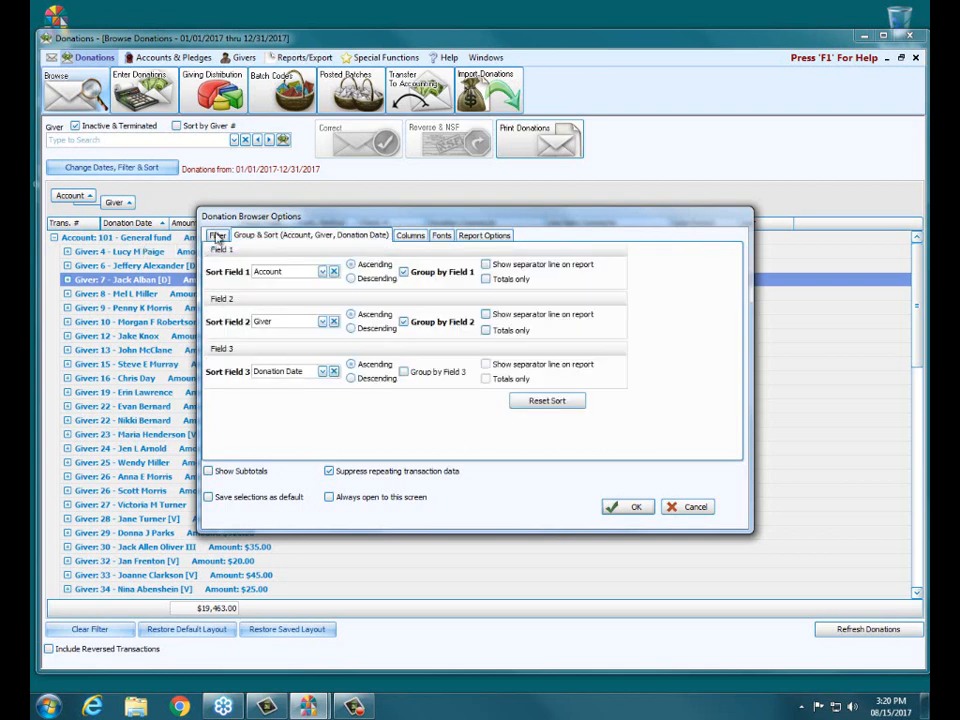
left_click(218, 236)
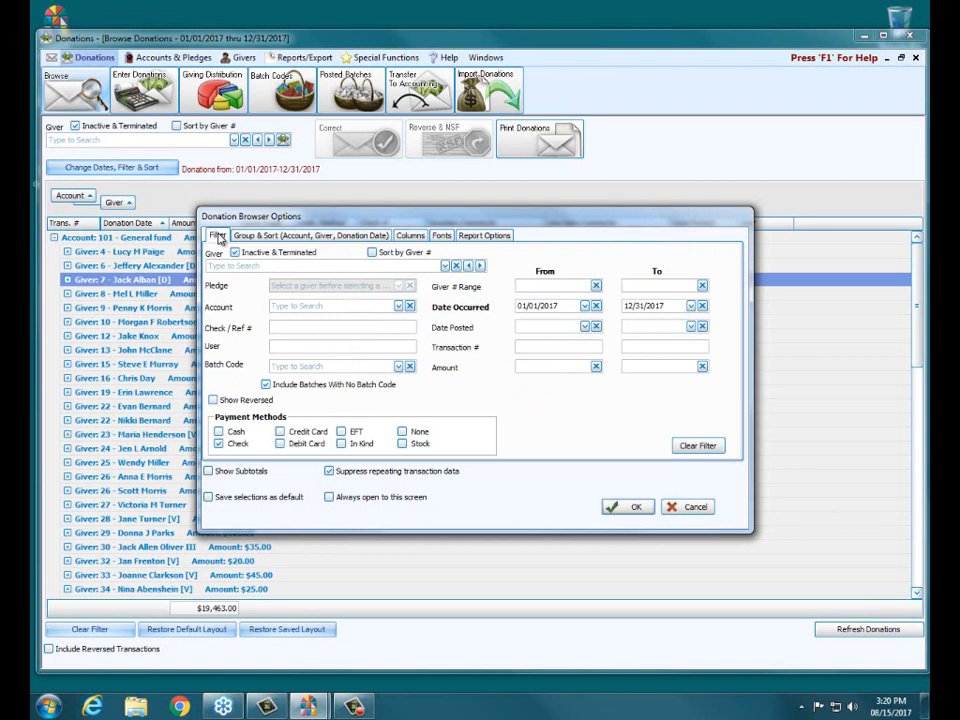